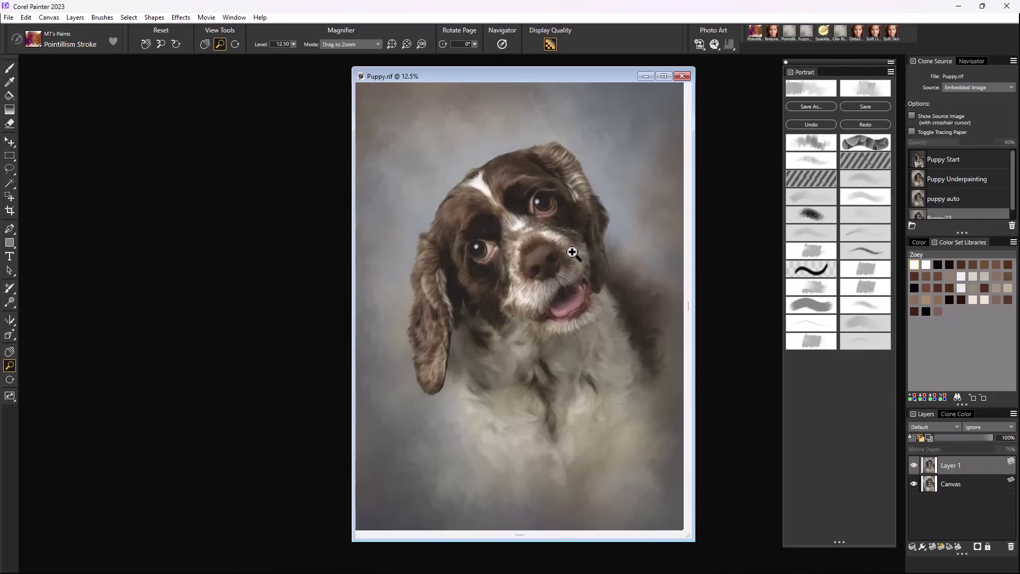
Activate the Brush tool with the Pointillism Stroke variant for close work on the puppy's nose at 50% magnification
click(537, 260)
click(537, 263)
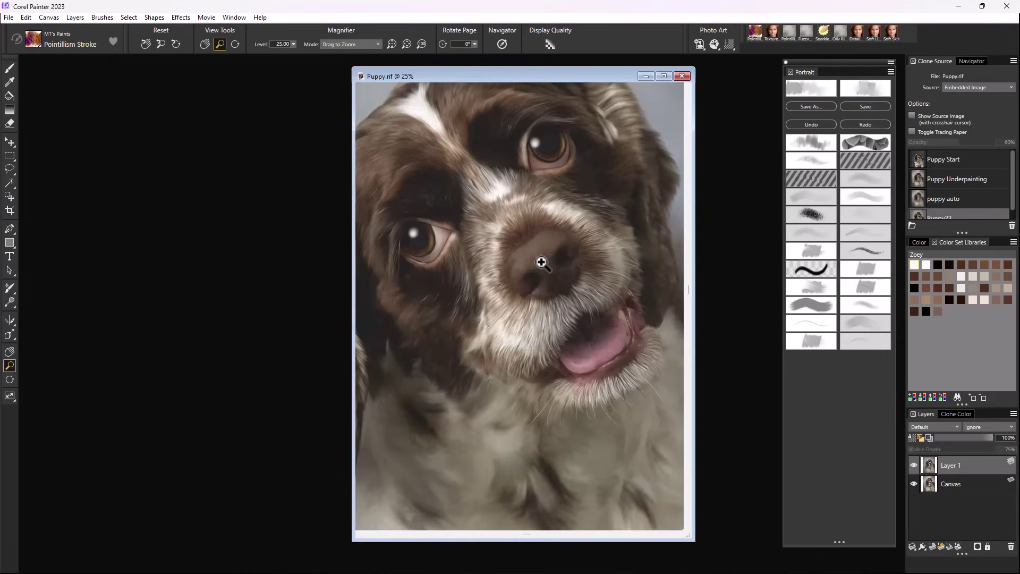
click(547, 262)
click(547, 261)
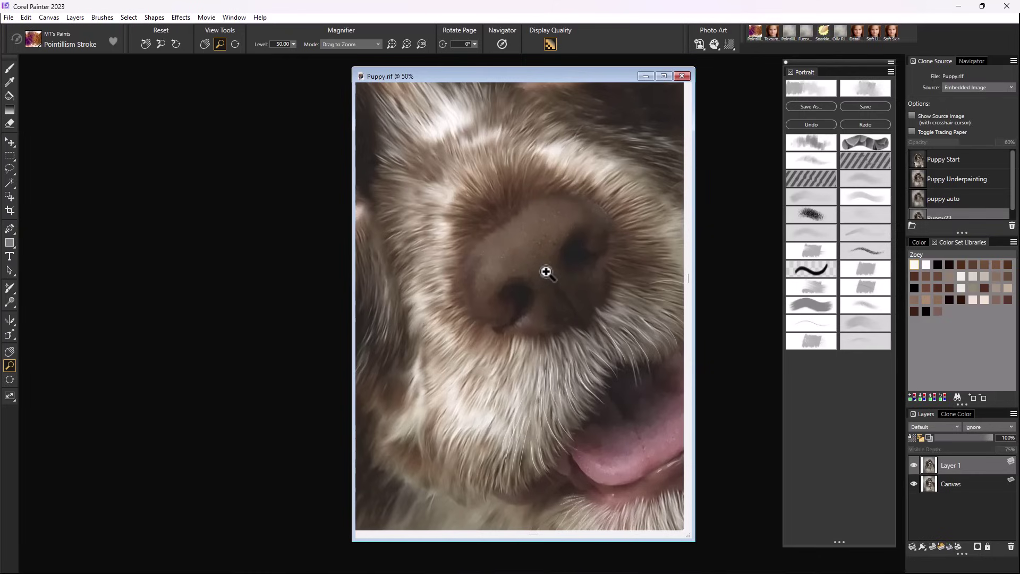
click(9, 68)
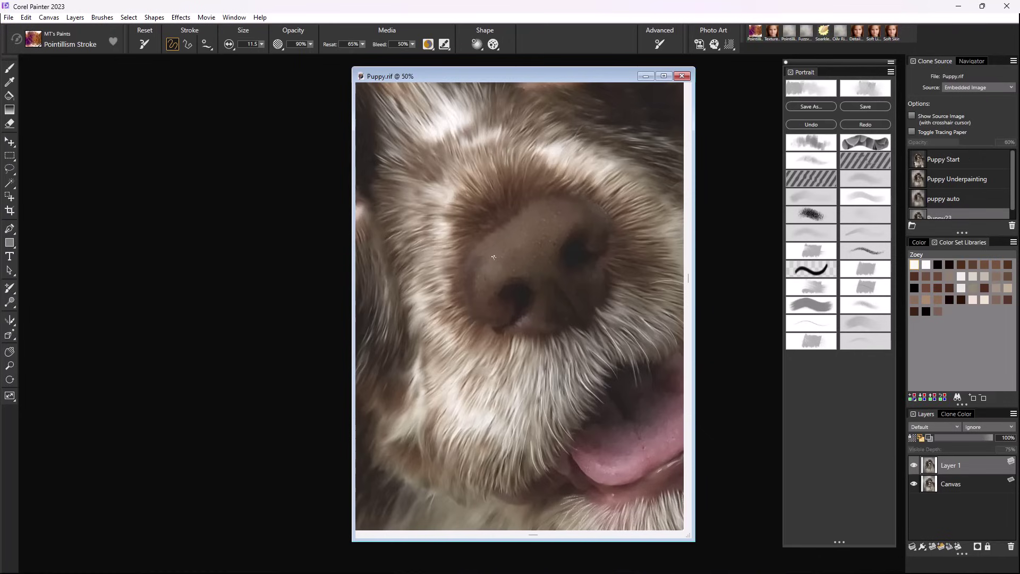
Try a Pointillism Stroke across the upper nose, undo it and reset the brush
drag(494, 257, 563, 209)
click(811, 124)
click(141, 44)
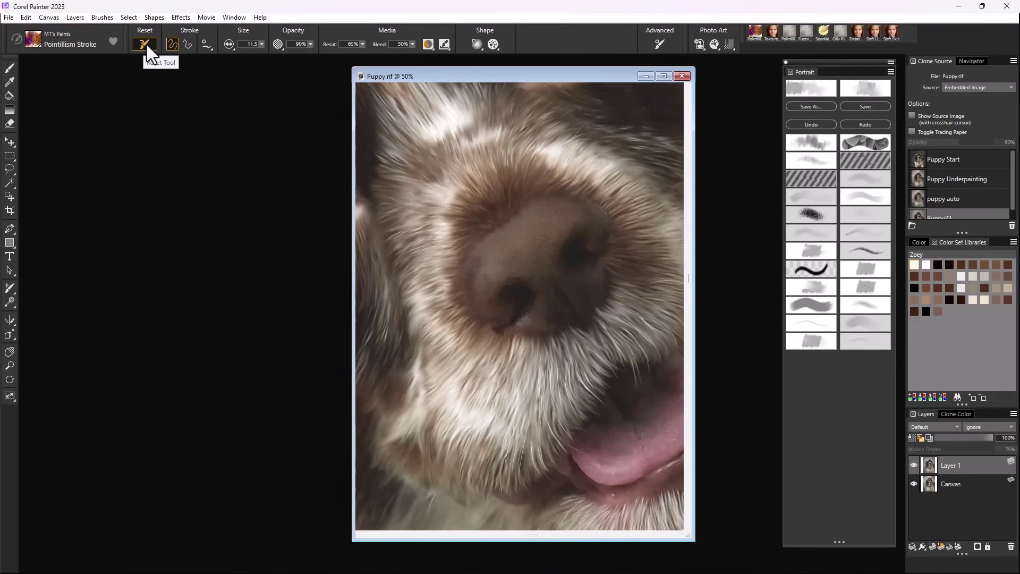
Show the advanced brush controls and paint a white diagonal stroke across the upper part of the nose
click(661, 43)
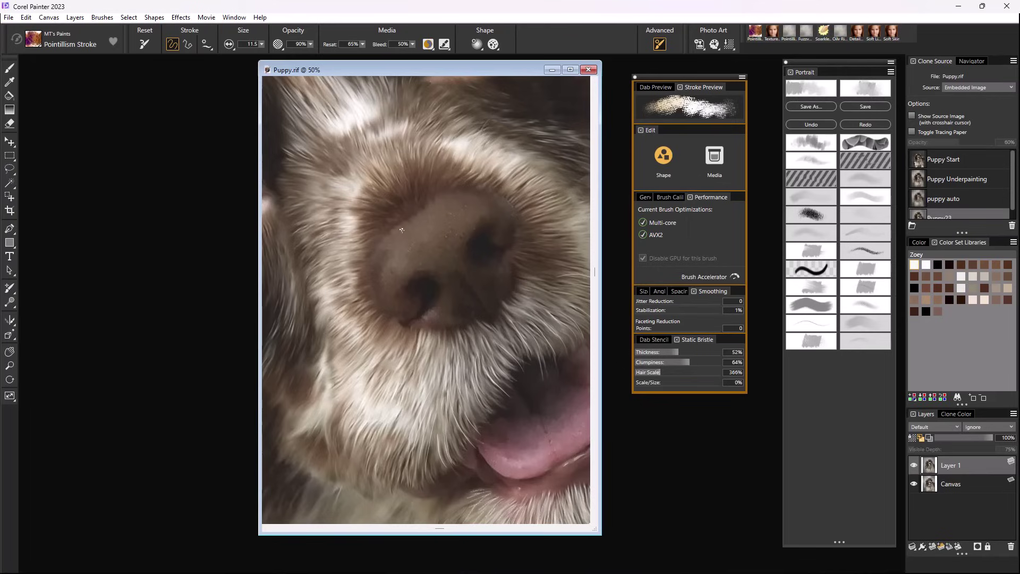
drag(392, 247, 459, 196)
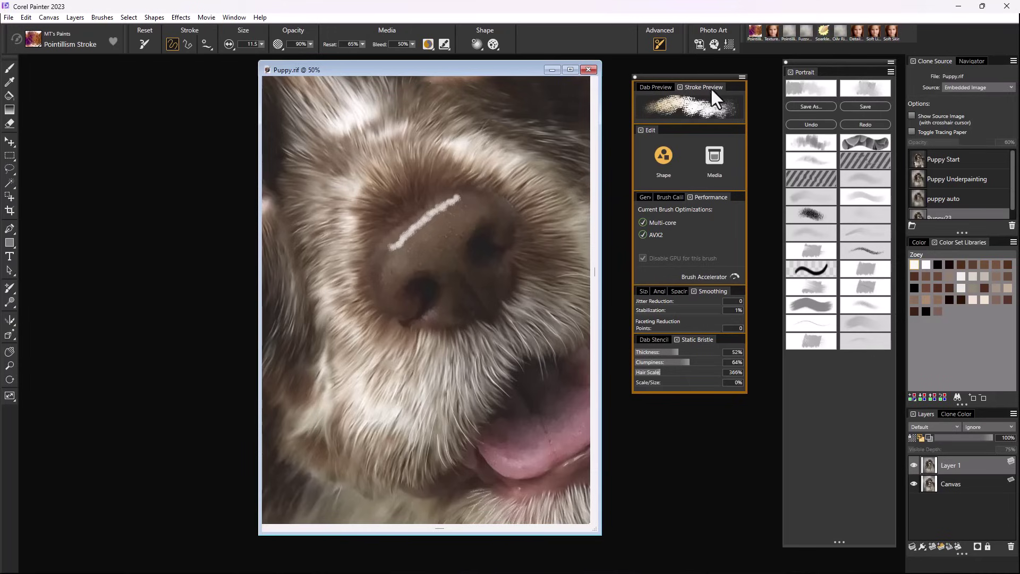
Examine the different dab preview views of the brush and return to the stroke preview
click(658, 86)
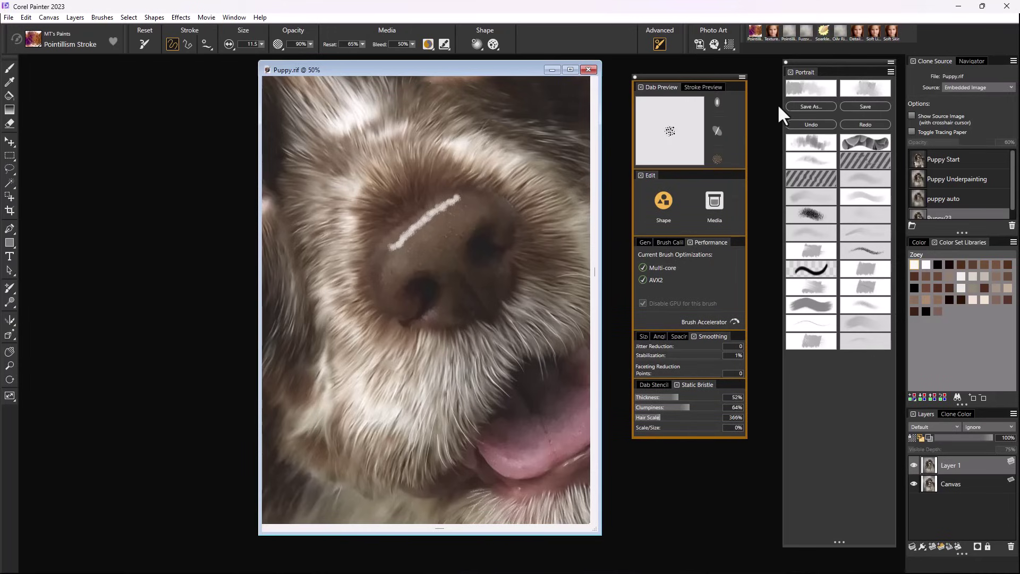
click(717, 131)
click(717, 159)
click(700, 85)
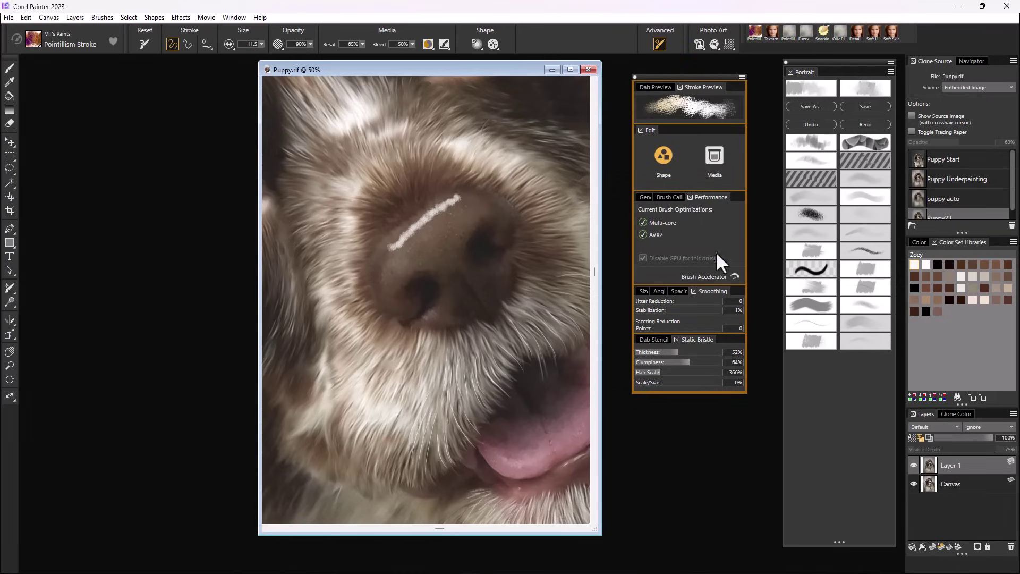
Widen the advanced brush controls palette and show the brush's Size settings
drag(745, 392, 766, 424)
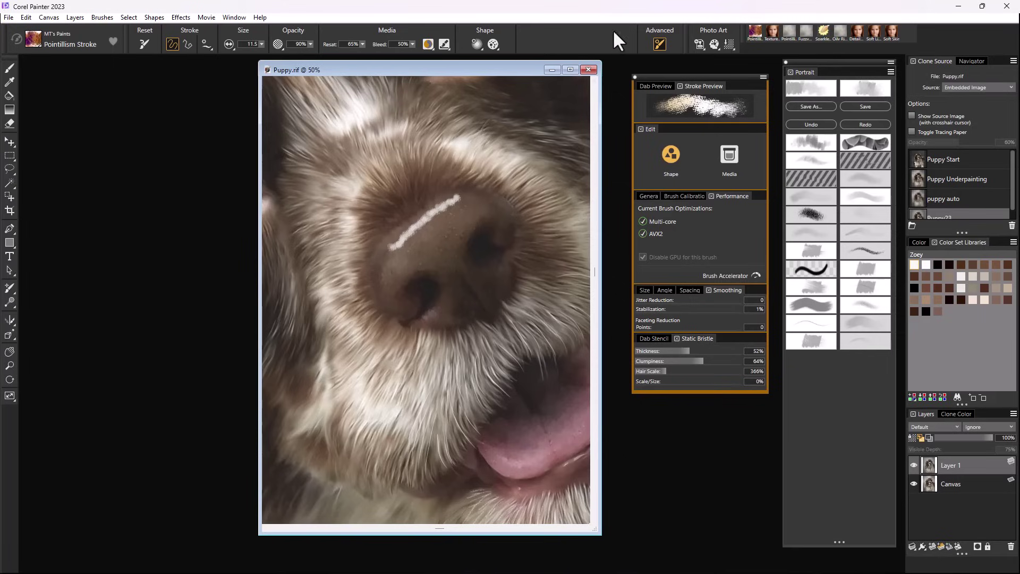
click(645, 291)
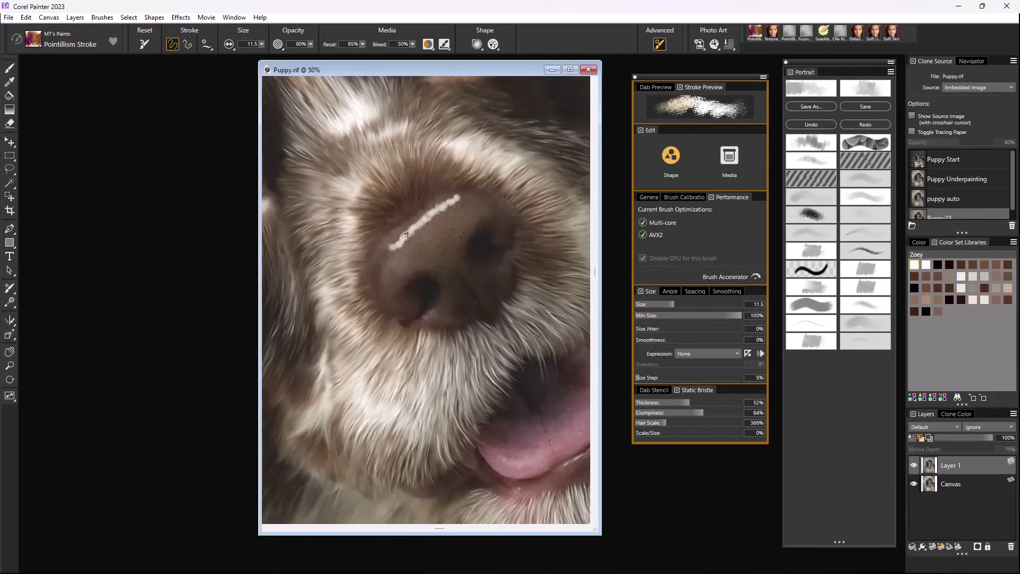
Try a size jitter of 21% with test strokes beneath the first one on the nose, and undo them
click(638, 329)
drag(398, 259, 478, 203)
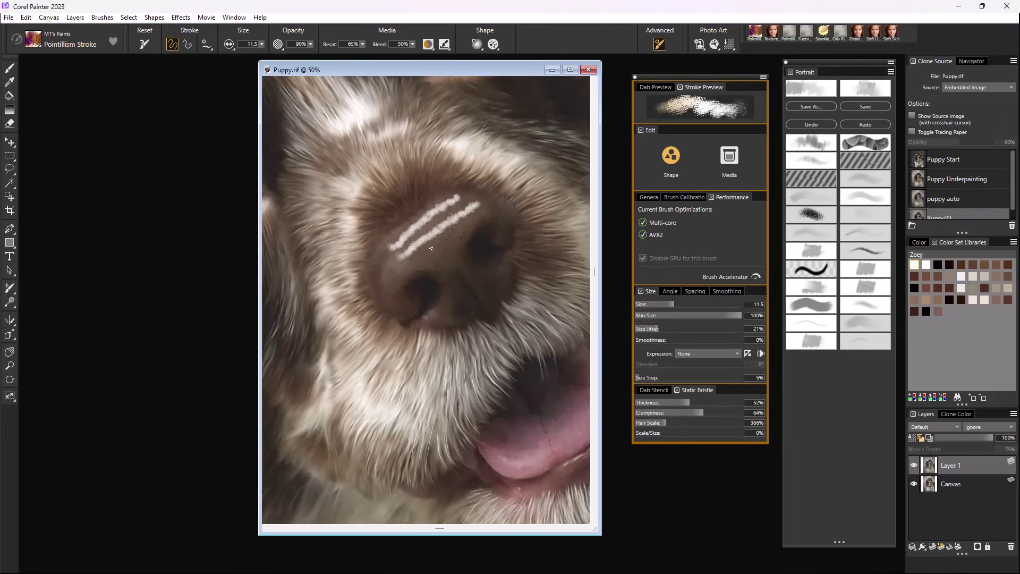
drag(406, 262, 463, 217)
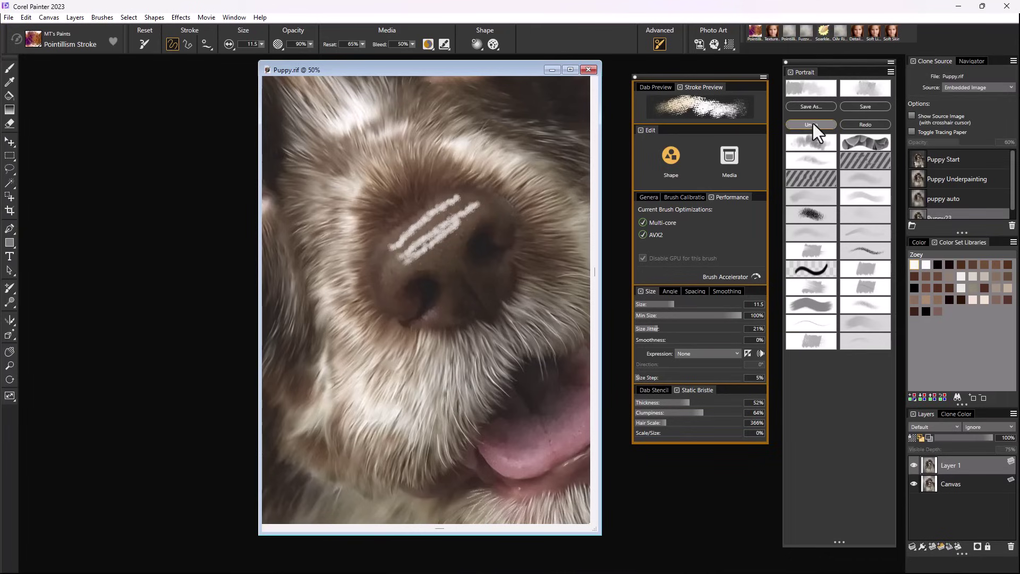
click(813, 124)
click(813, 125)
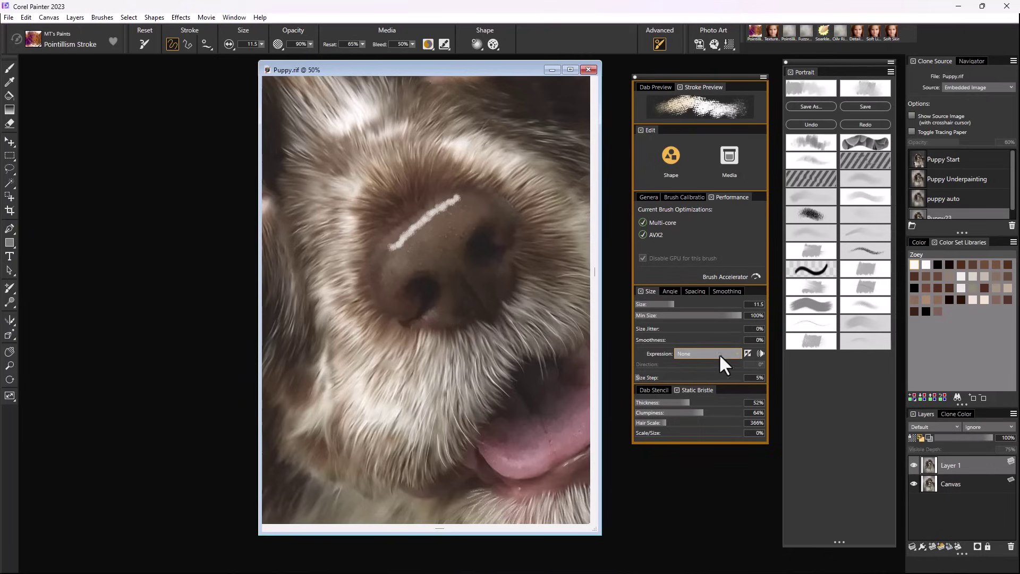
Try the Velocity size expression with test strokes on the nose, and restore the expression to None
click(737, 353)
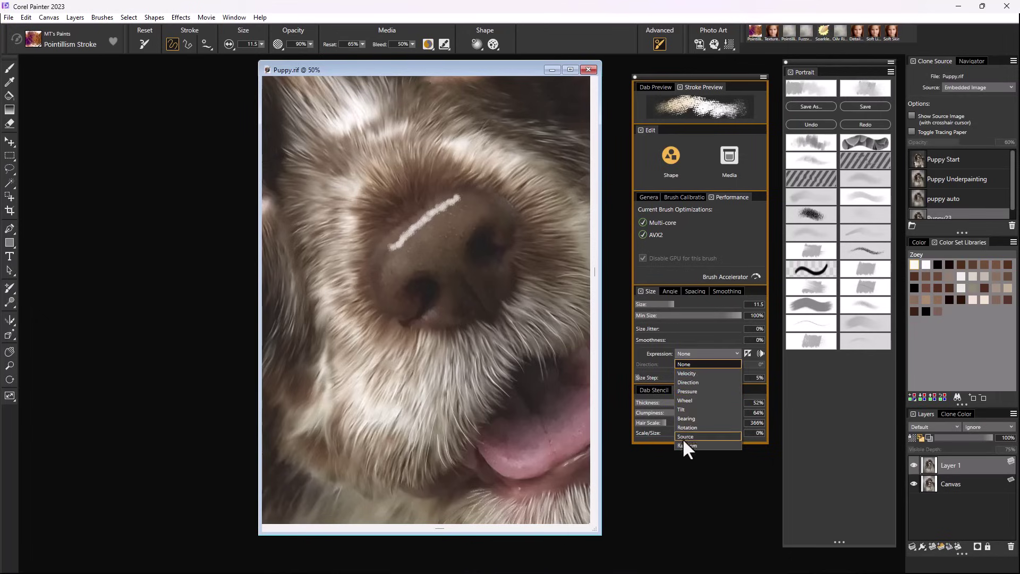
click(694, 371)
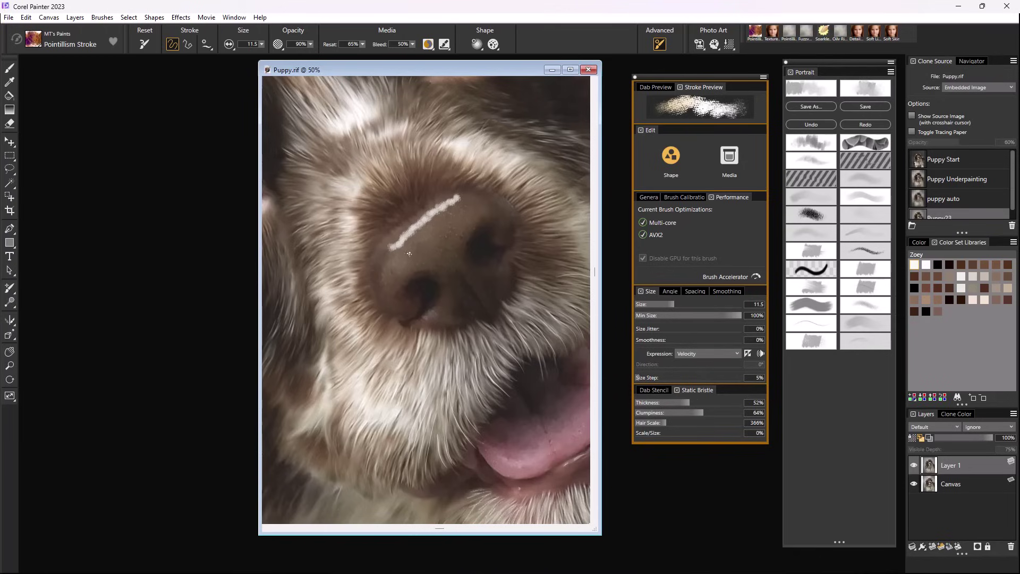
mouse_move(394, 267)
mouse_down()
mouse_move(488, 202)
mouse_move(458, 211)
mouse_move(387, 266)
mouse_up()
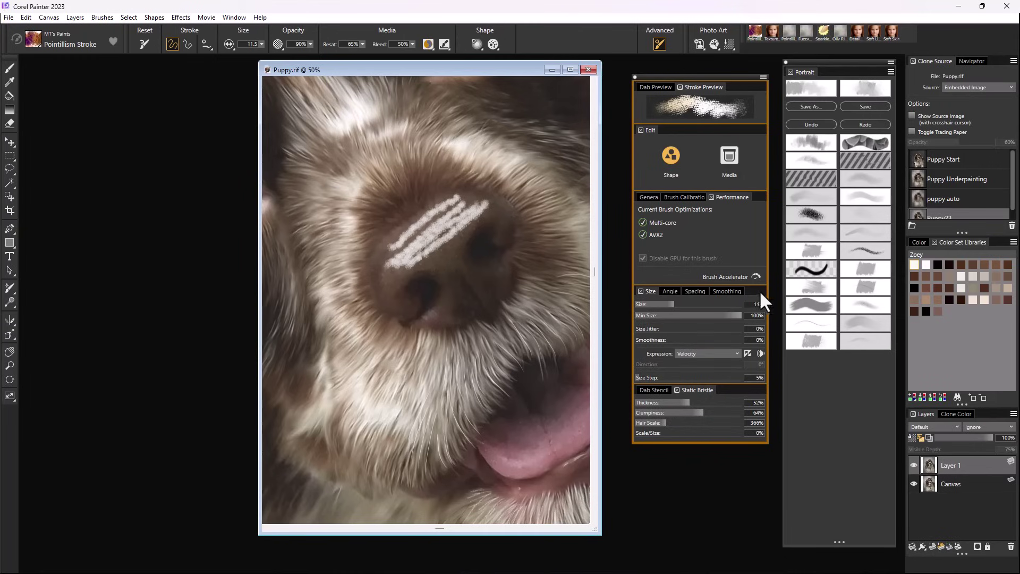
click(738, 353)
click(685, 362)
Examine the size step, size jitter and Dab Stencil options, and return to the Static Bristle settings
mouse_move(639, 379)
mouse_move(637, 329)
click(660, 390)
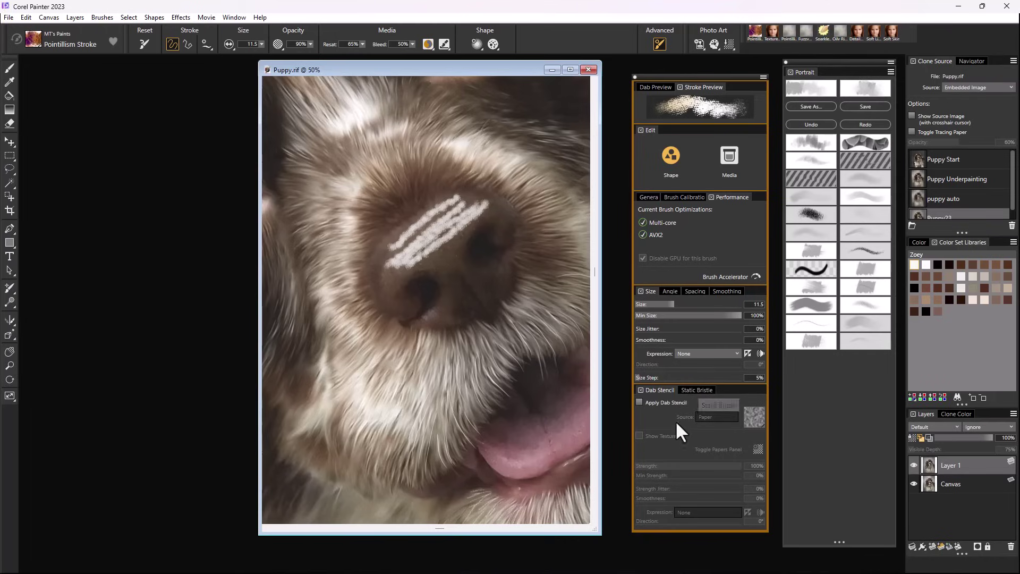
click(697, 390)
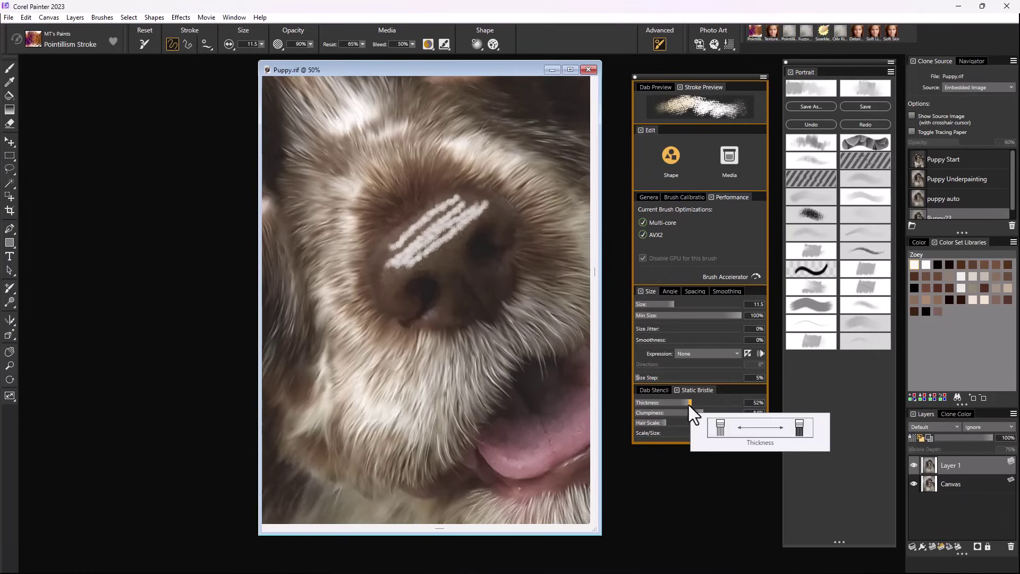
Undo all the test strokes on the nose and reset the brush to its default settings
click(811, 127)
click(809, 126)
click(809, 126)
click(811, 127)
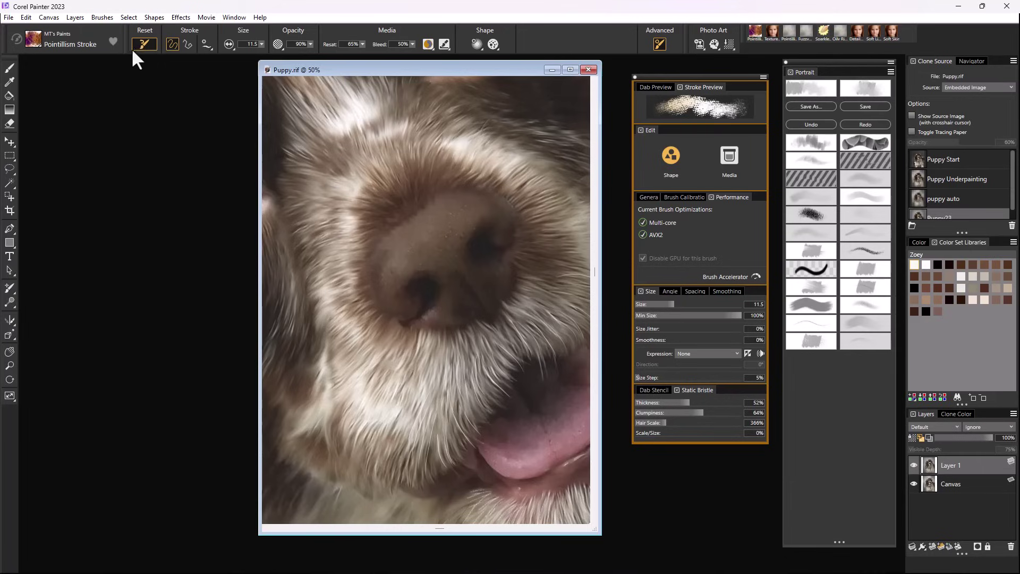
click(145, 42)
Paint a white reference stroke on the upper nose and a comparison stroke beneath it with bristle thickness at 30%
drag(393, 247, 452, 200)
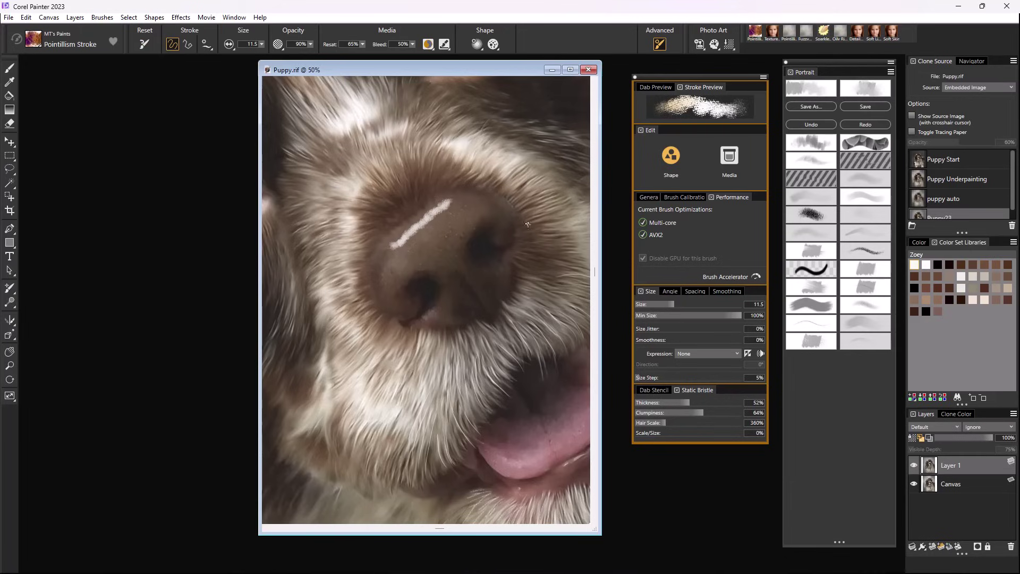
click(690, 403)
drag(667, 406, 662, 408)
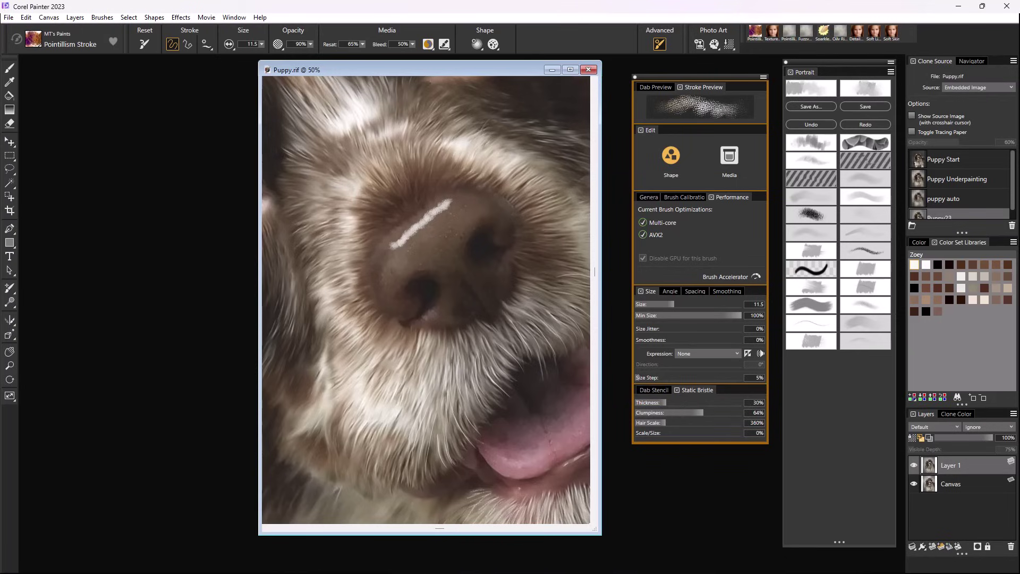
drag(398, 257, 465, 204)
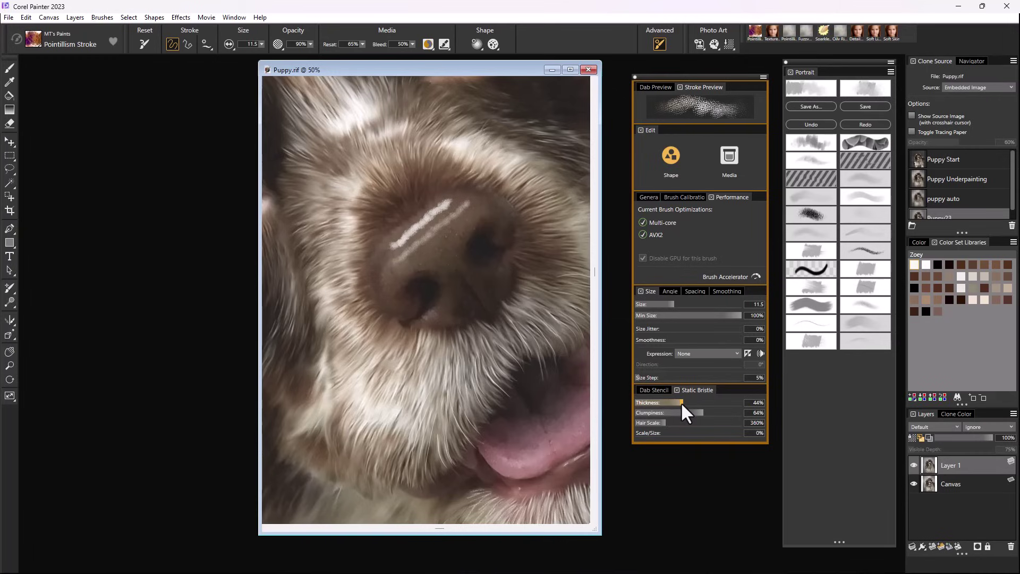
Try a bristle thickness of 40%, reset the brush and set the thickness to 50%
drag(678, 402, 677, 402)
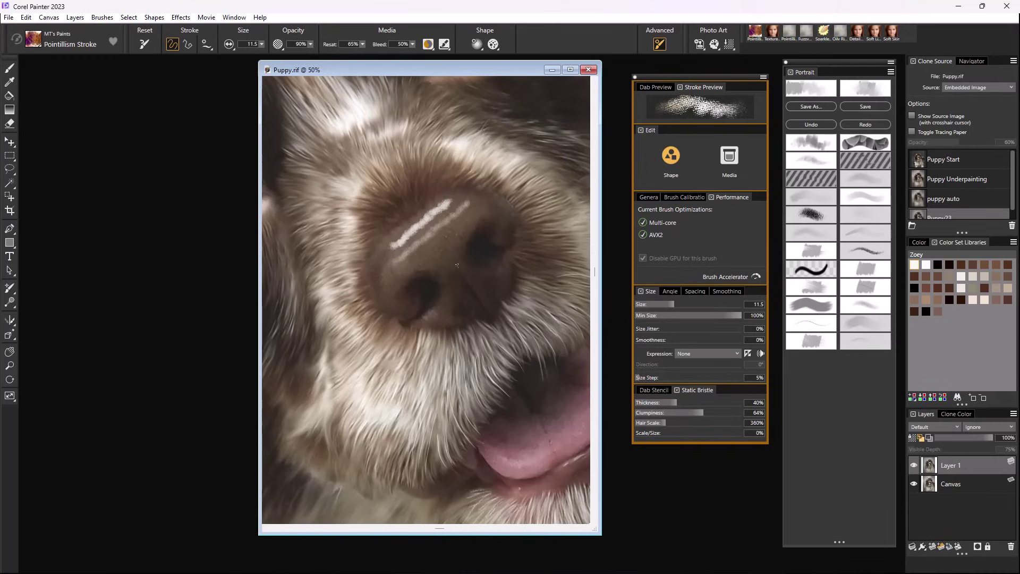
click(144, 45)
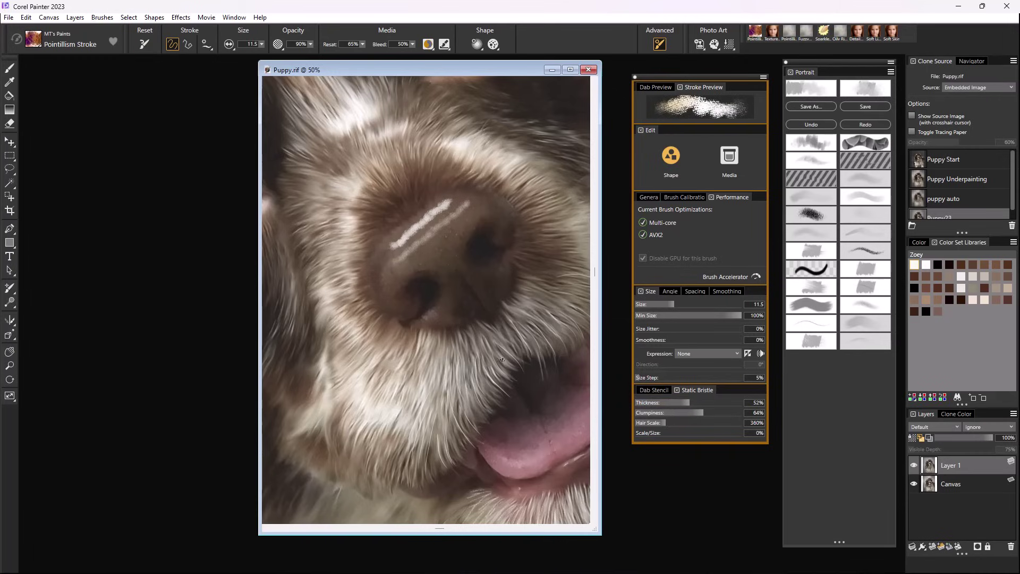
drag(691, 402, 689, 402)
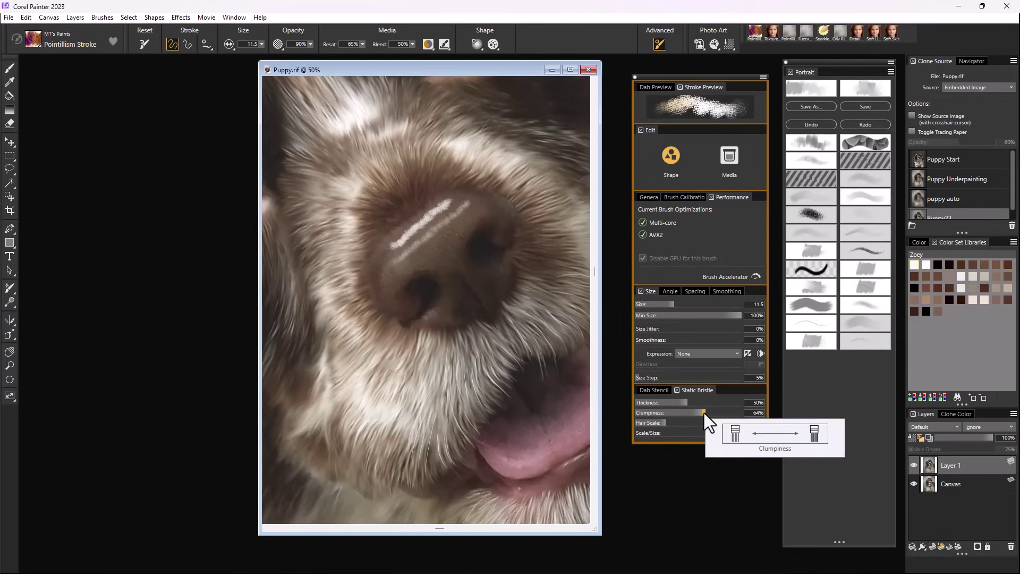
Set the bristle clumpiness to 50%, test it with a stroke on the nose, and undo the two comparison strokes
drag(704, 413, 704, 413)
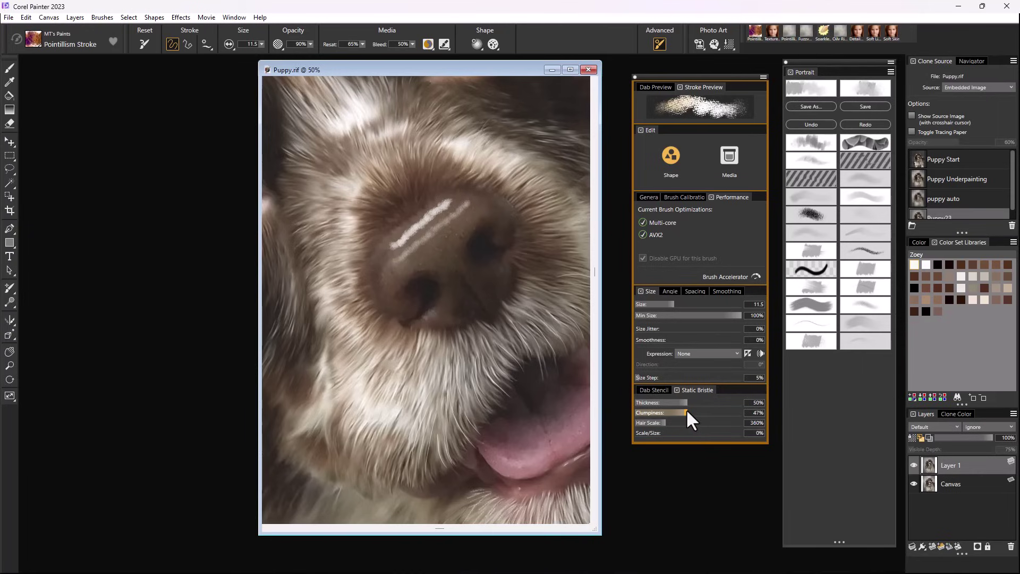
drag(688, 409, 689, 413)
drag(402, 270, 486, 210)
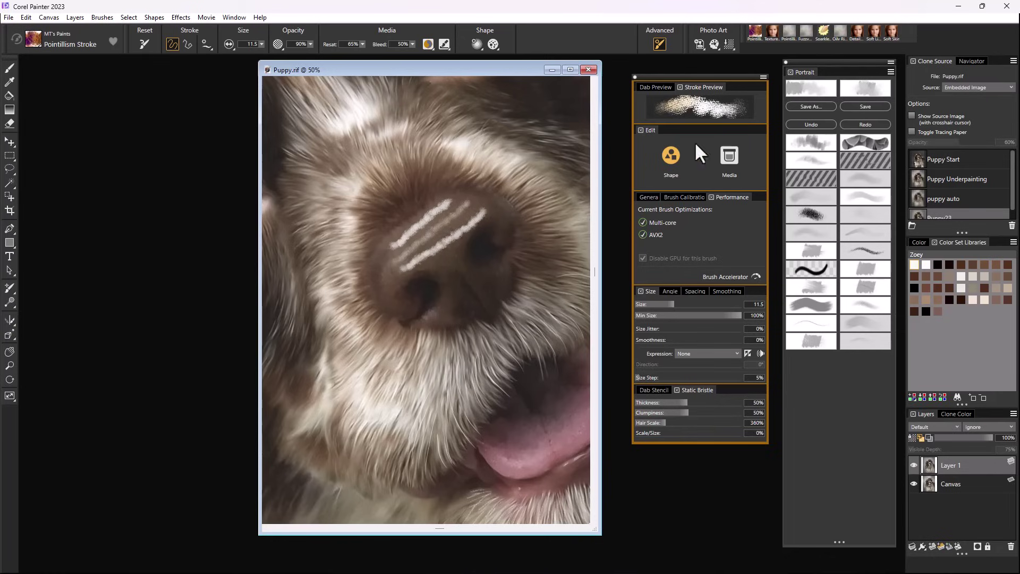
click(810, 125)
click(812, 125)
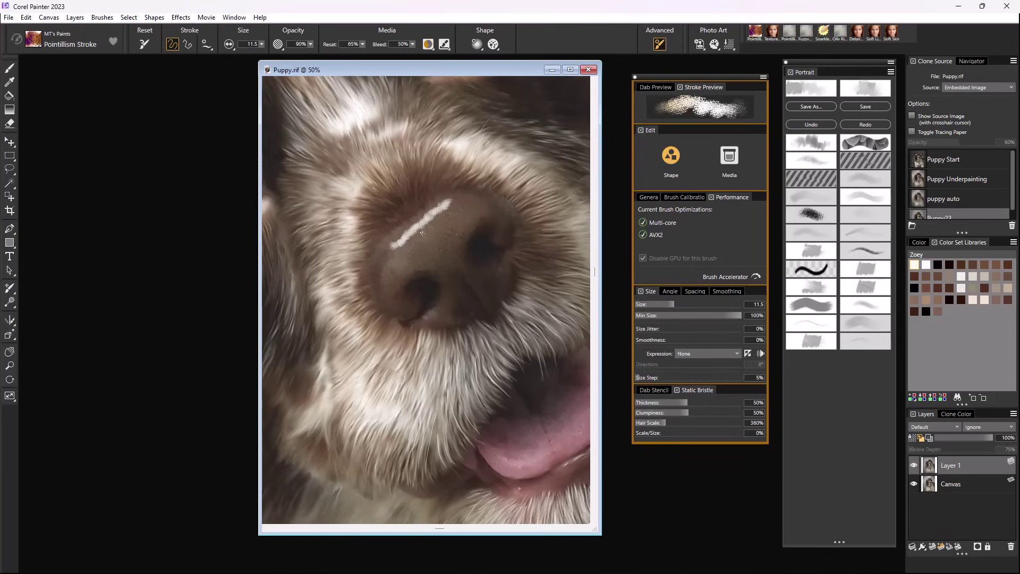
Try a hair scale of 230% against a stroke at the default scale on the nose, and undo both strokes
drag(396, 260, 467, 198)
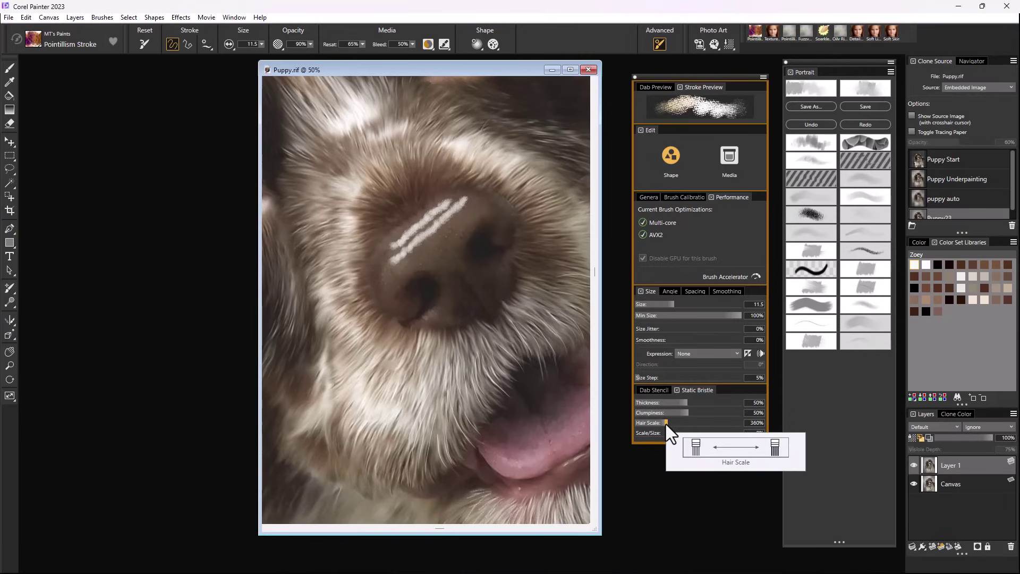
drag(665, 422, 649, 429)
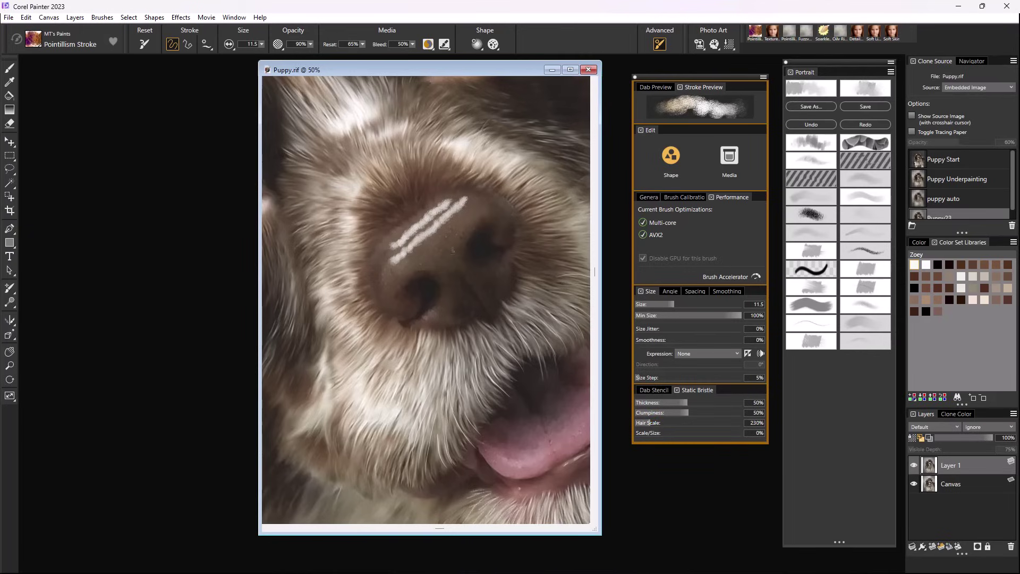
drag(408, 263, 468, 213)
click(811, 125)
click(812, 124)
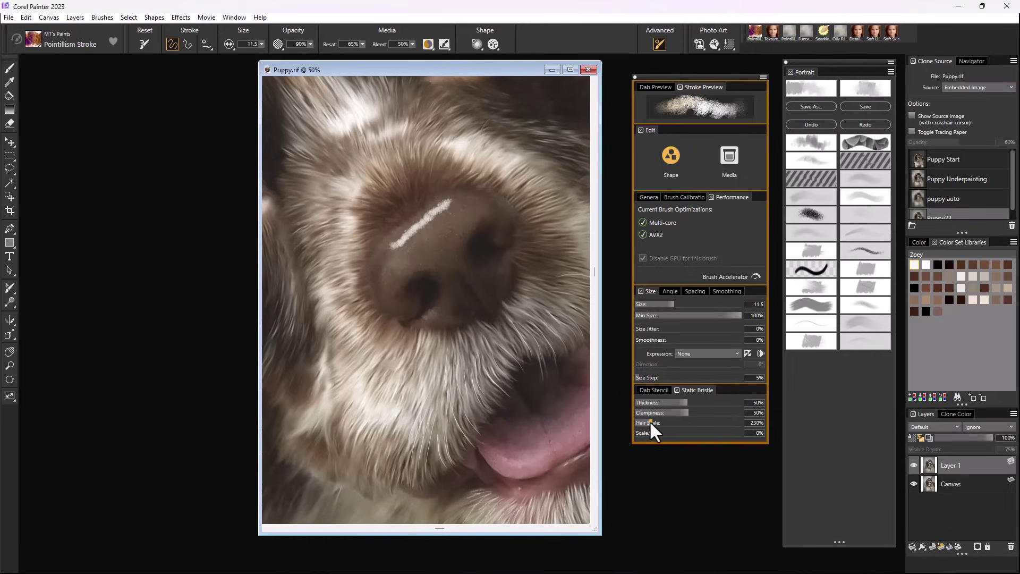
Test a larger hair scale with strokes on the nose, set it to 539% and undo the test strokes
drag(661, 423, 682, 422)
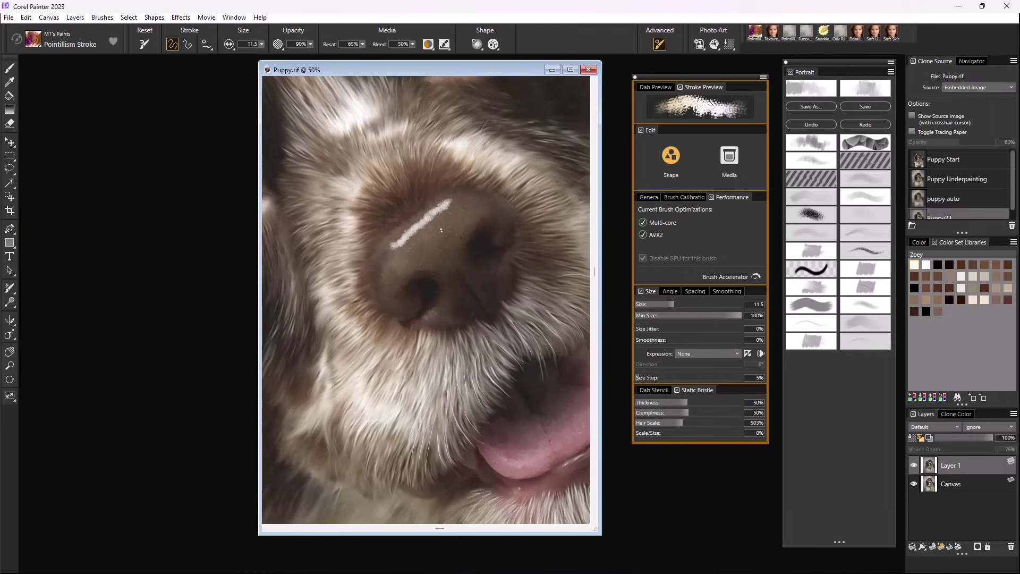
mouse_move(398, 259)
mouse_down()
mouse_move(450, 230)
mouse_move(461, 211)
mouse_move(457, 233)
mouse_move(418, 261)
mouse_up()
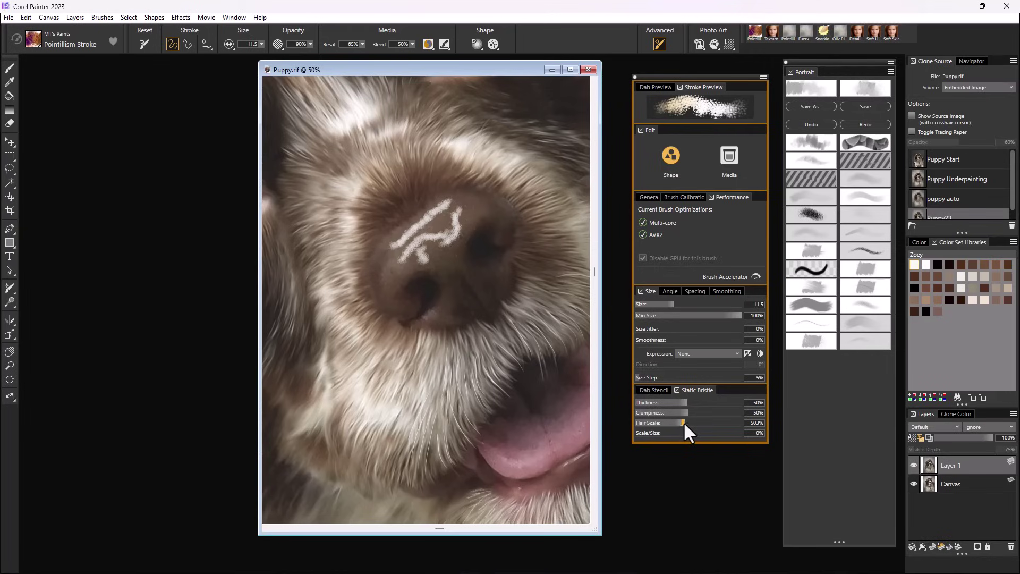
drag(684, 423, 685, 422)
click(816, 124)
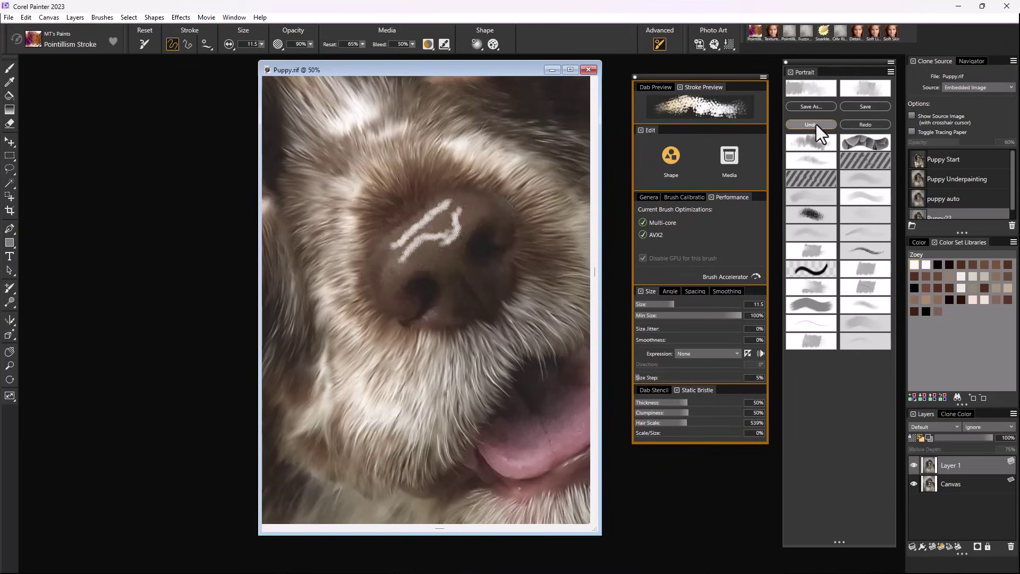
click(817, 124)
click(814, 126)
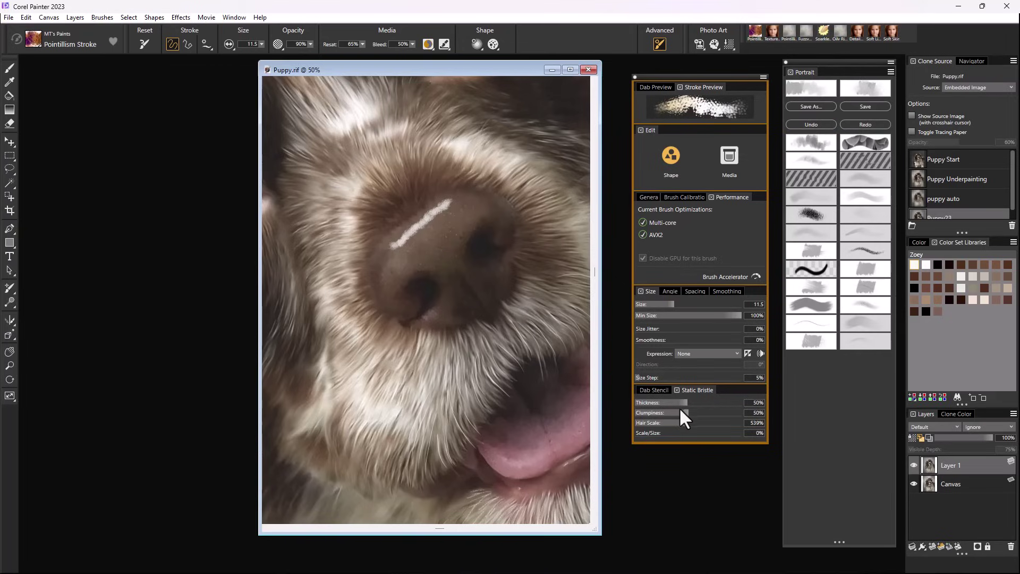
Set the bristle thickness to 30%, test it with a stroke on the nose, and undo the stroke
drag(690, 402, 685, 405)
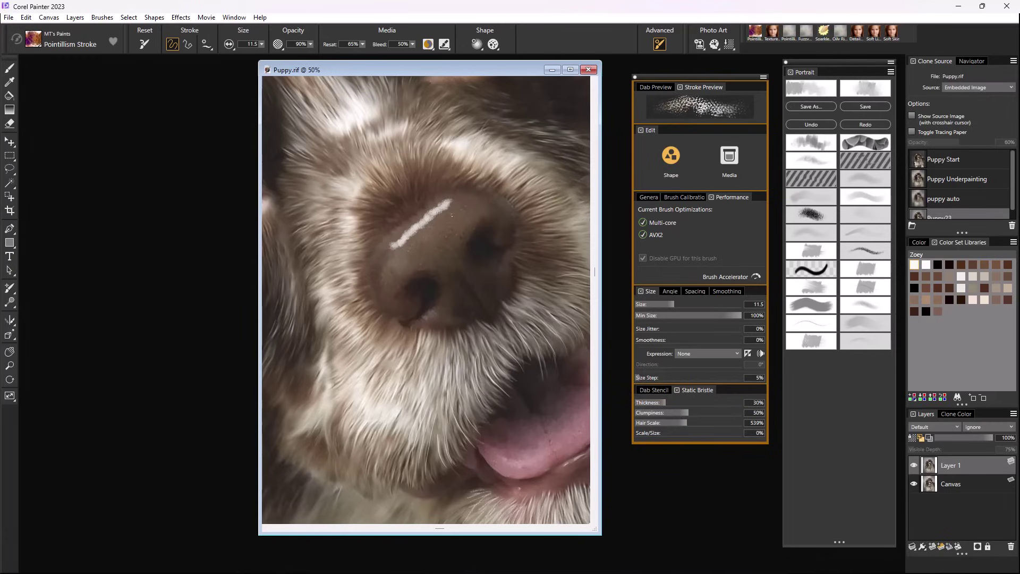
drag(461, 211, 373, 277)
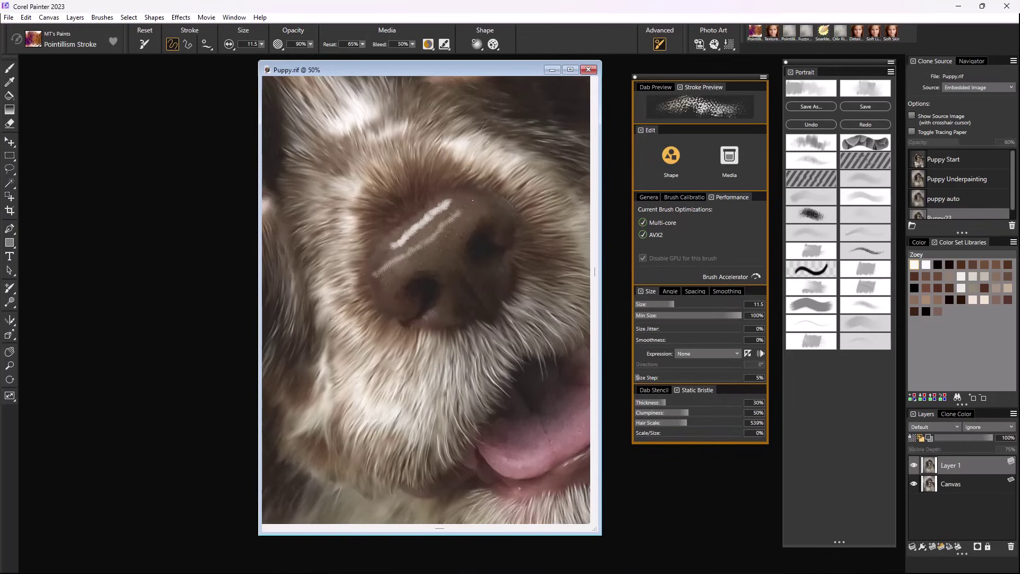
click(811, 124)
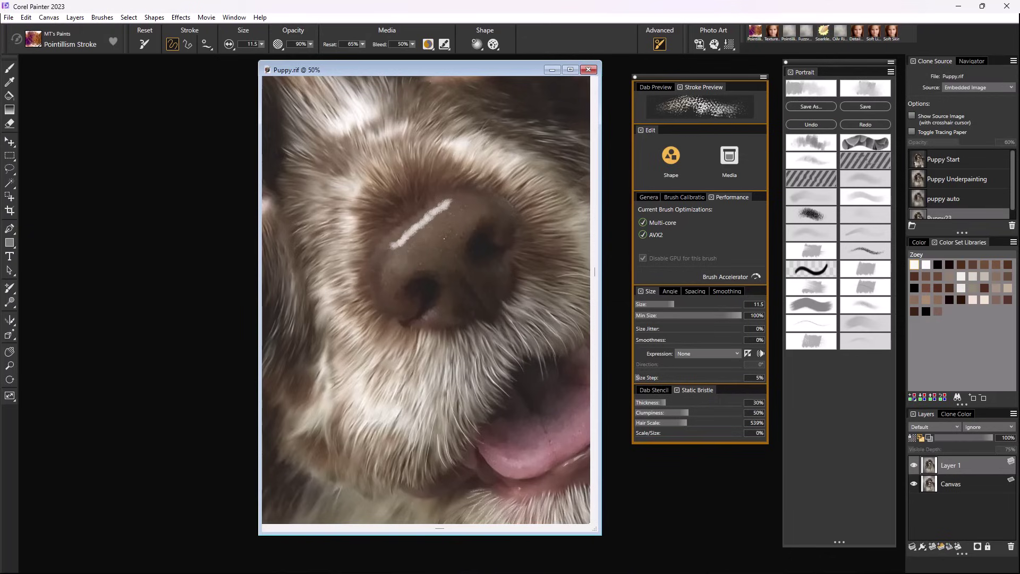
Set the brush's media reset to 80%, test it with strokes on the nose, and undo them
click(363, 45)
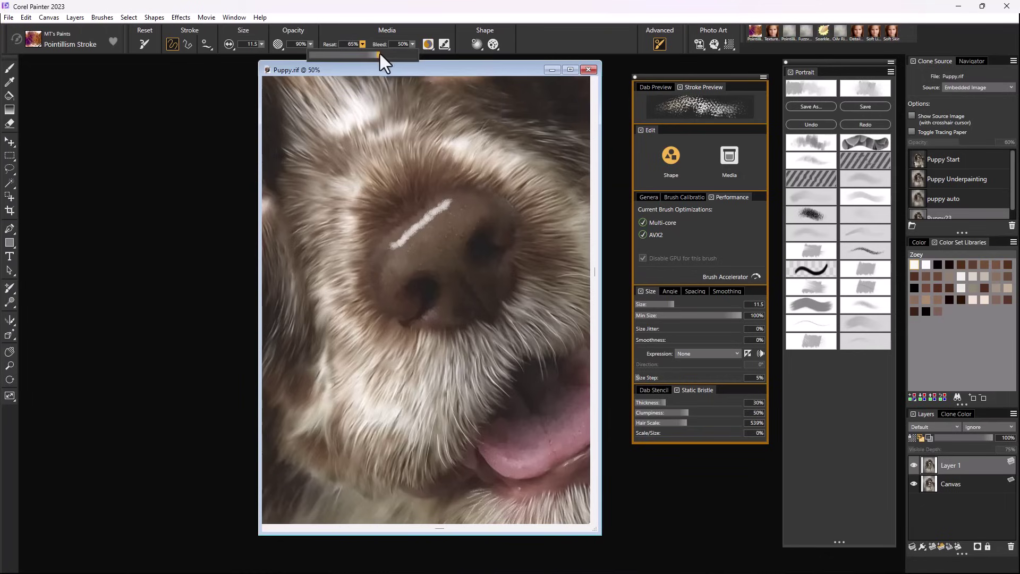
drag(381, 53, 396, 52)
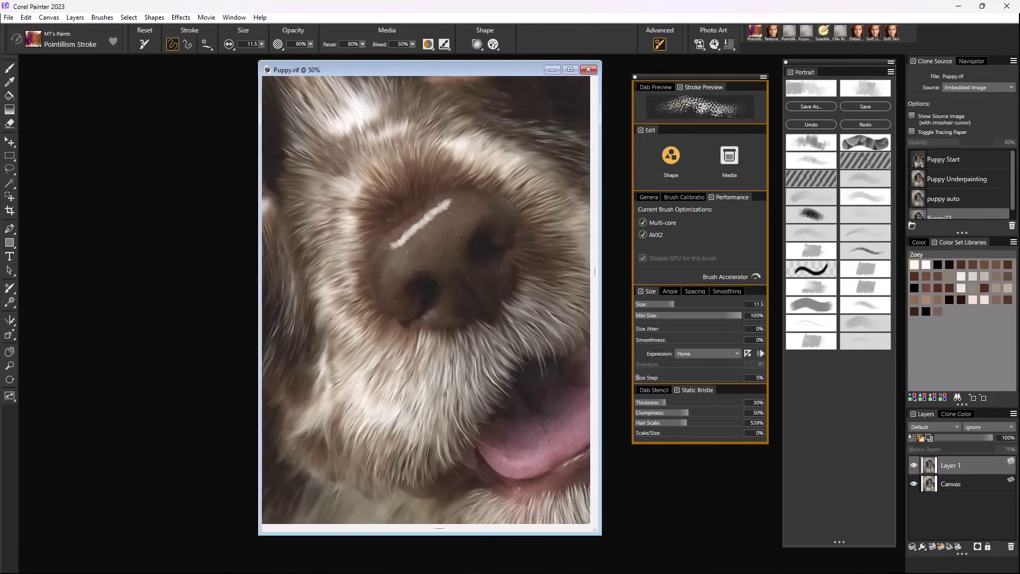
mouse_move(399, 257)
mouse_down()
mouse_move(462, 205)
mouse_move(399, 257)
mouse_up()
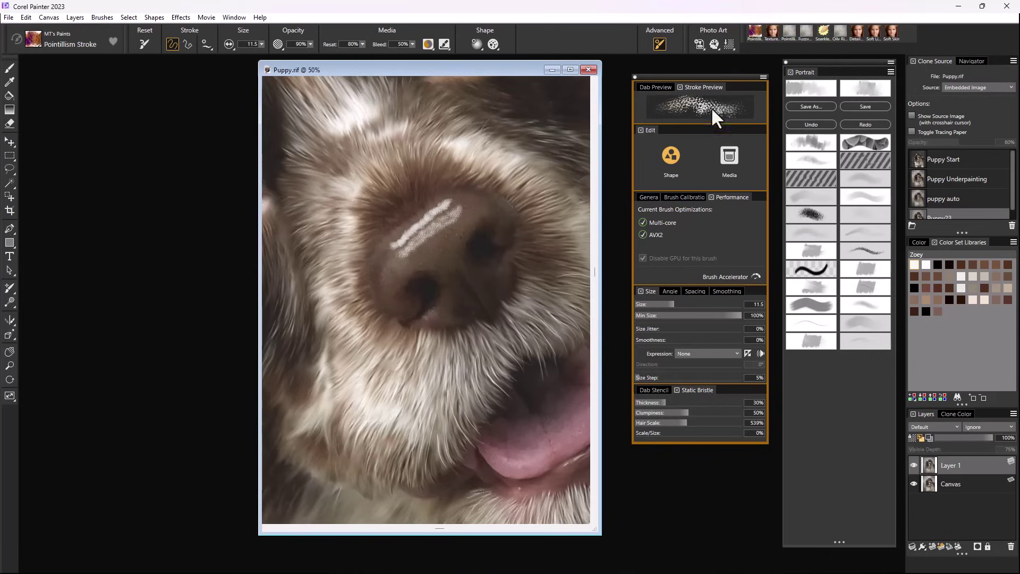
click(816, 123)
click(818, 124)
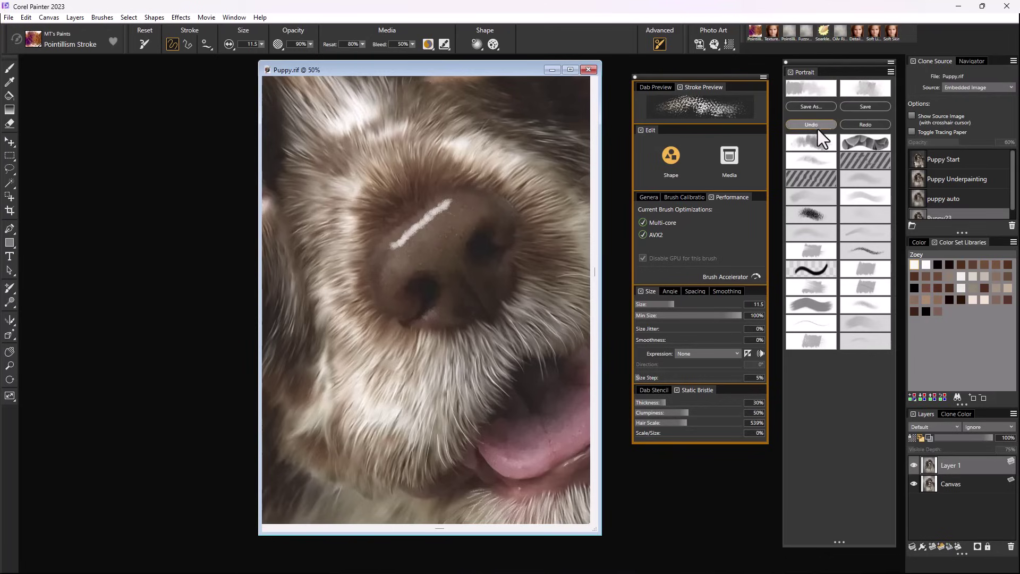
Test a bleed of 30% with a stroke on the nose, set the bleed to 20% and undo the stroke
click(413, 44)
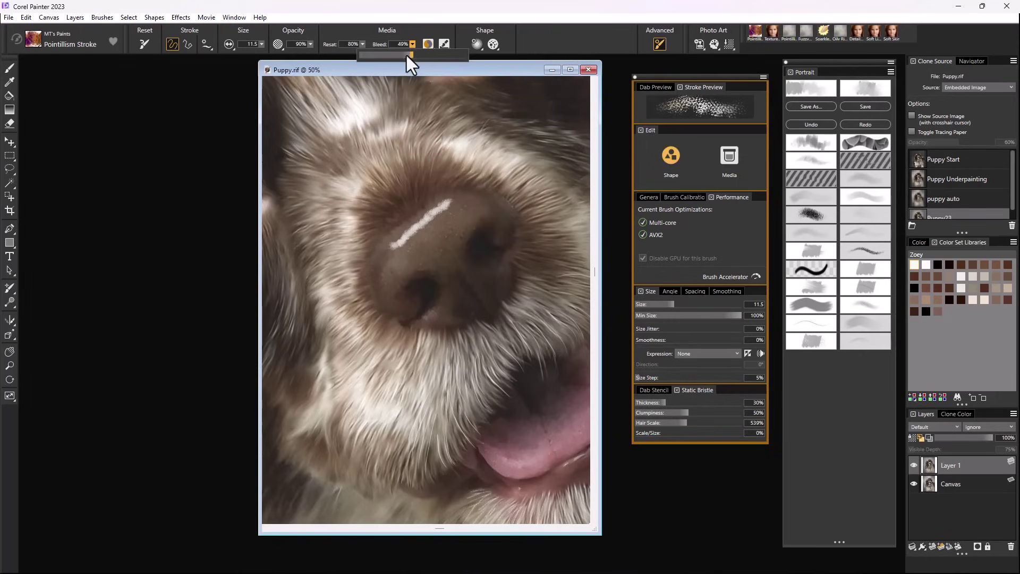
drag(412, 56, 397, 58)
drag(399, 259, 462, 207)
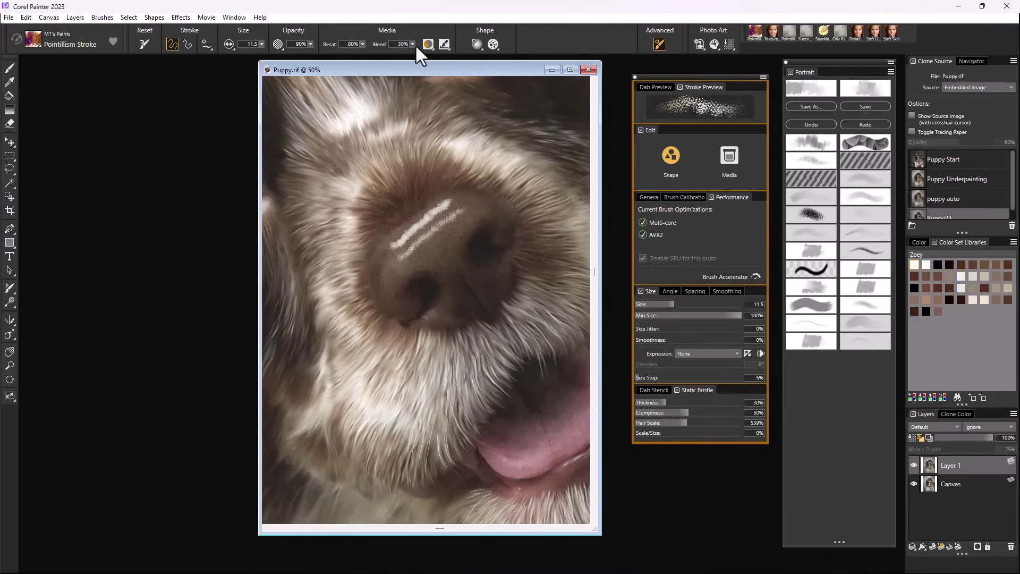
drag(412, 44, 389, 55)
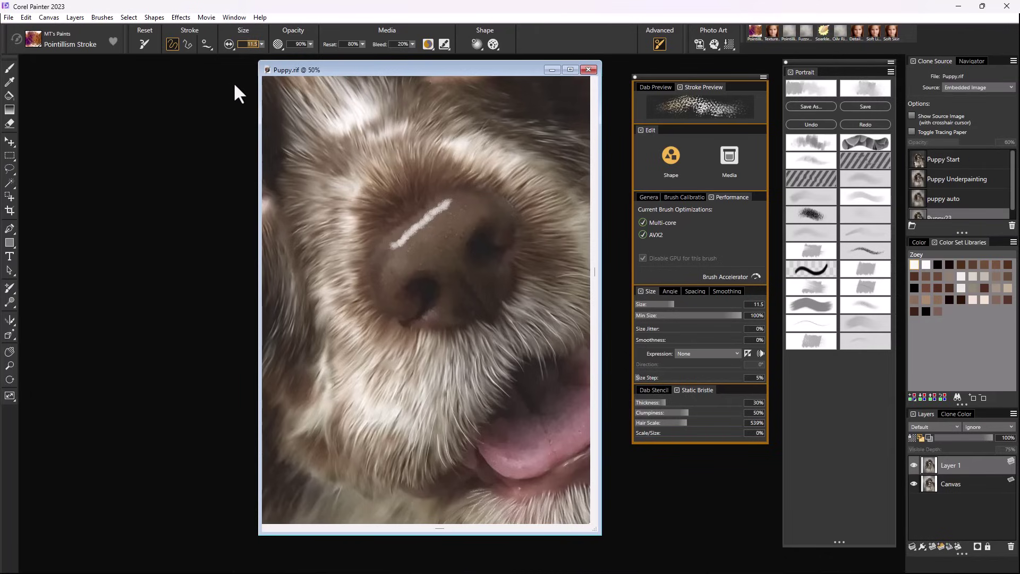
Set the brush size to 15 and the size jitter to 25%, painting two test strokes on the nose
text(15)
key(Return)
drag(396, 260, 466, 203)
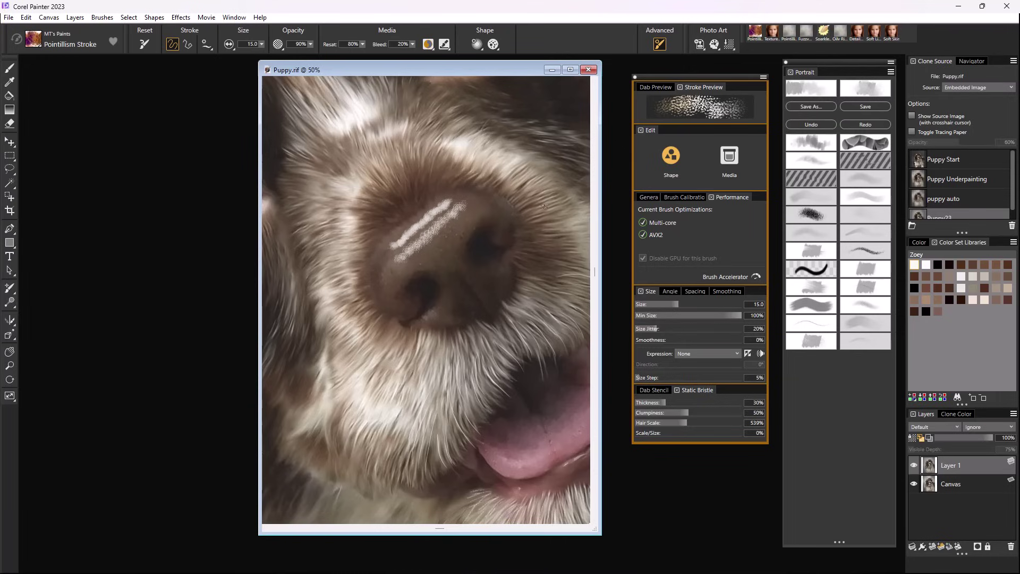
drag(408, 266, 478, 214)
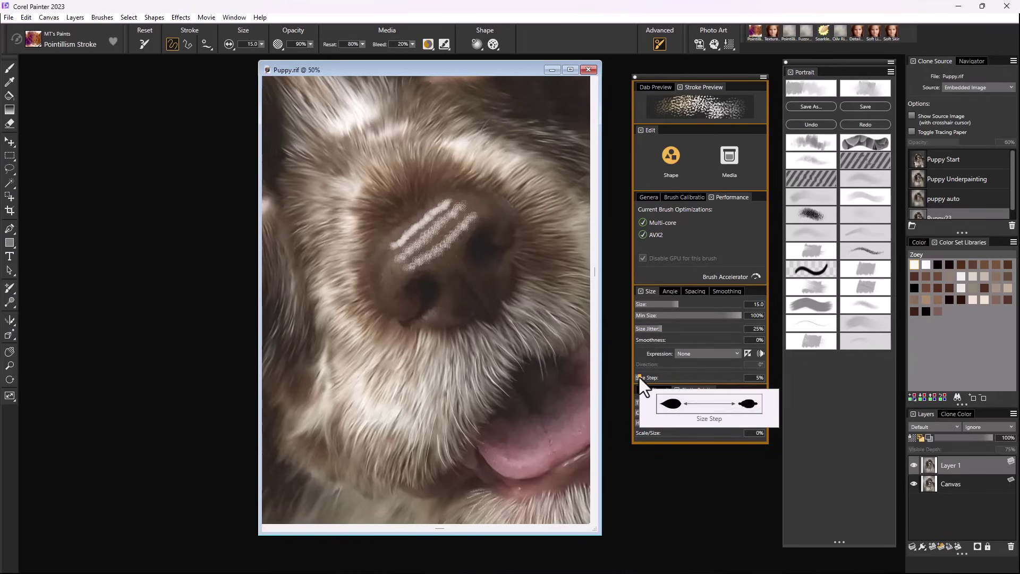
Set the size step to 10% and undo the two test strokes on the nose
drag(639, 379, 640, 375)
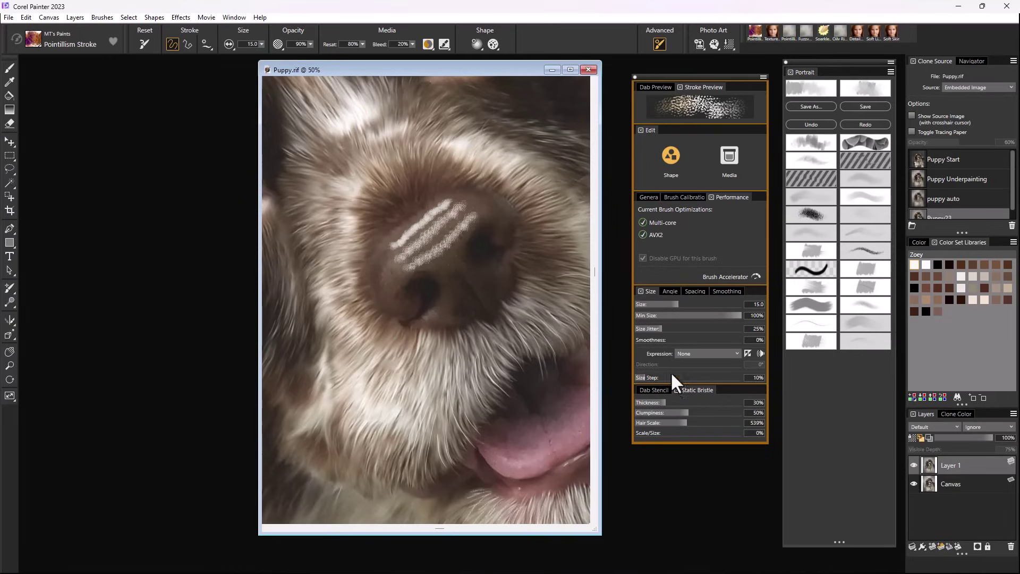
click(812, 125)
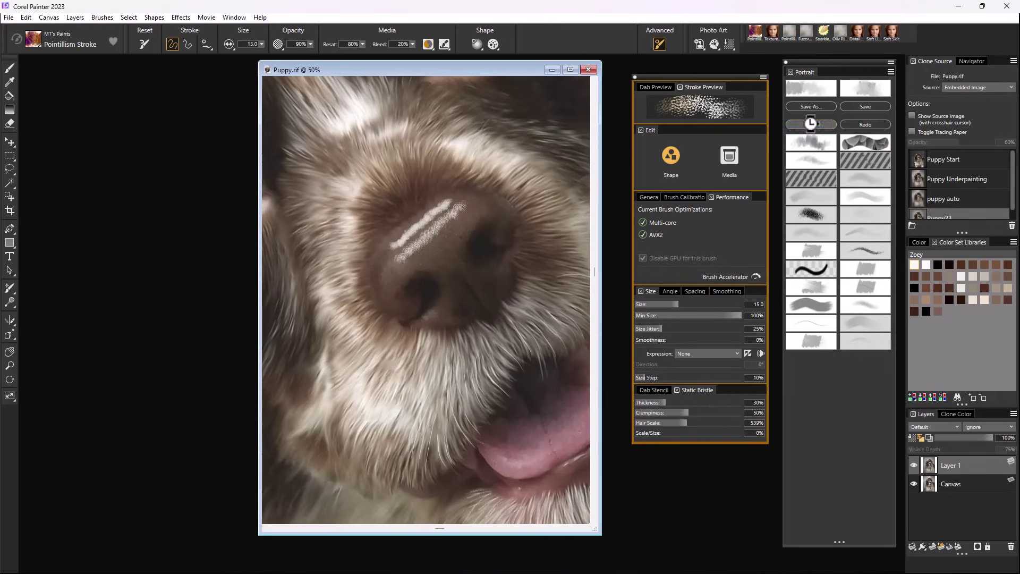
key(ctrl+z)
Set the size jitter to 40%, test it with strokes on the nose, and undo each stroke
drag(399, 260, 467, 205)
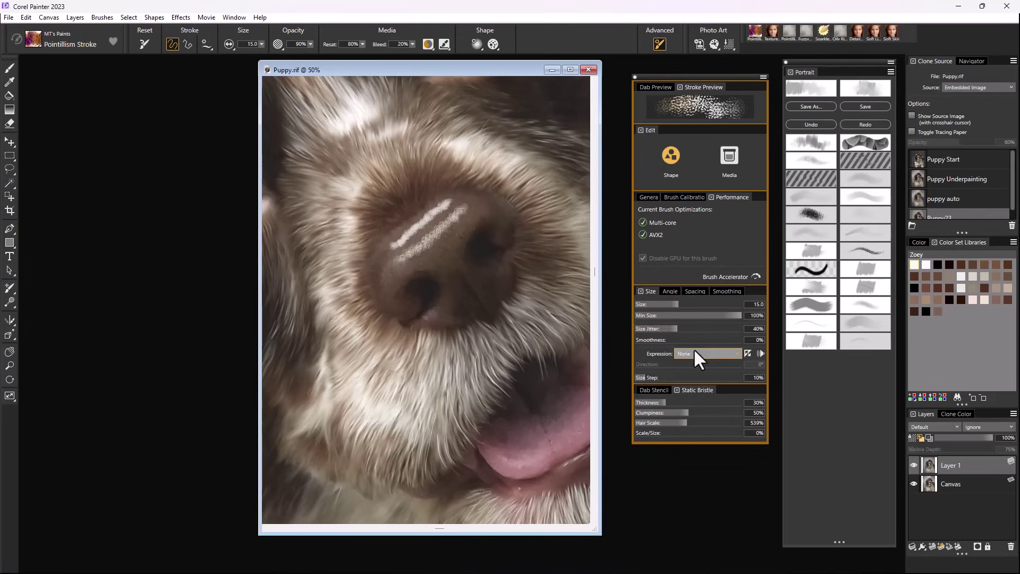
click(818, 124)
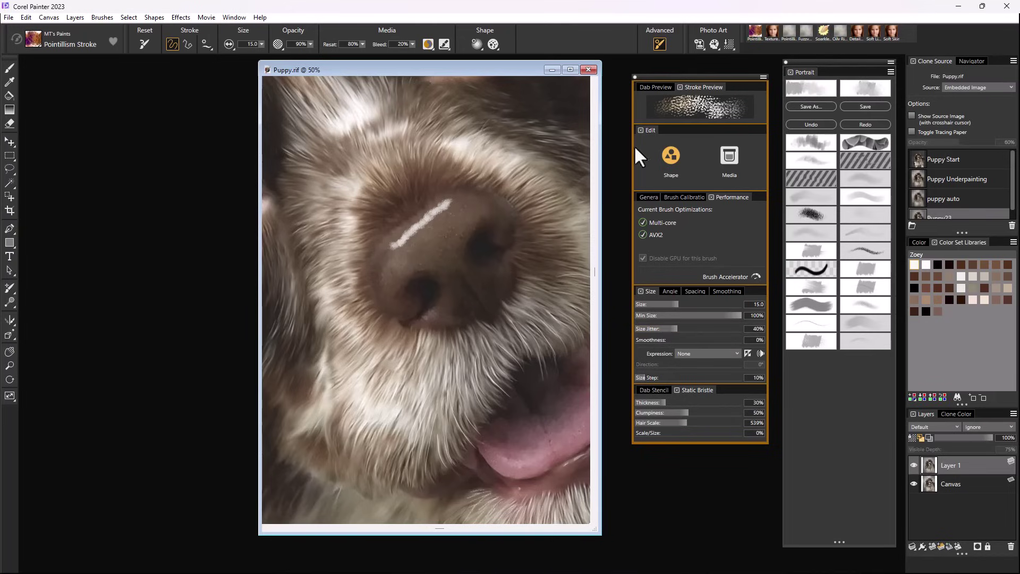
drag(401, 259, 466, 205)
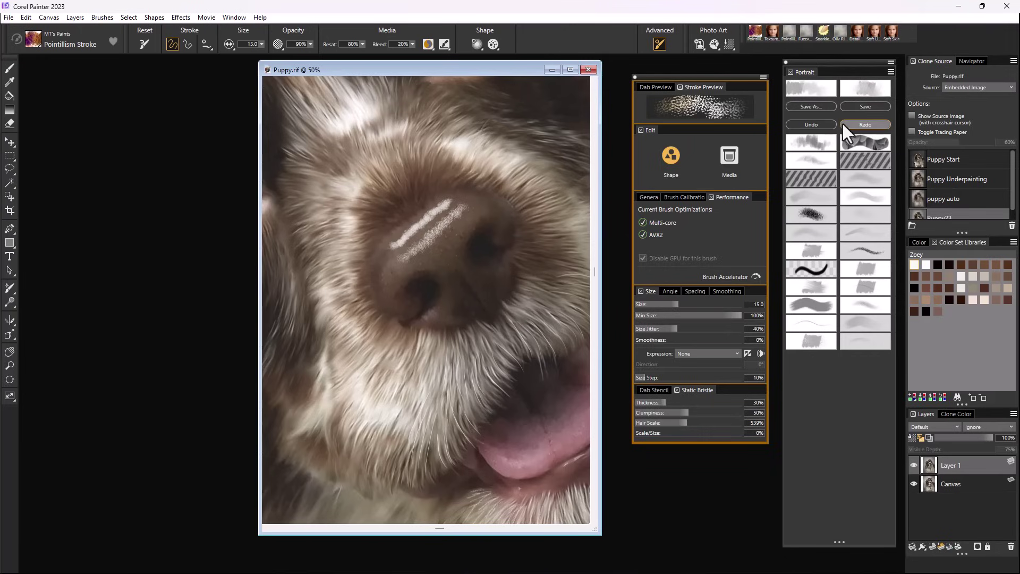
click(812, 124)
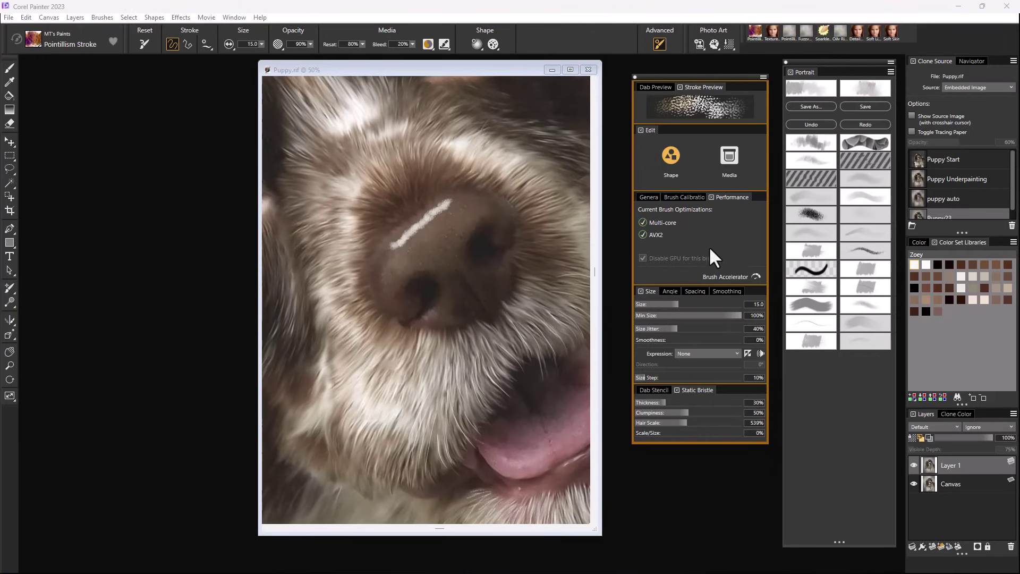
Try angle squeeze values of 60% and 30% with a stroke each on the nose, and undo the strokes
click(668, 290)
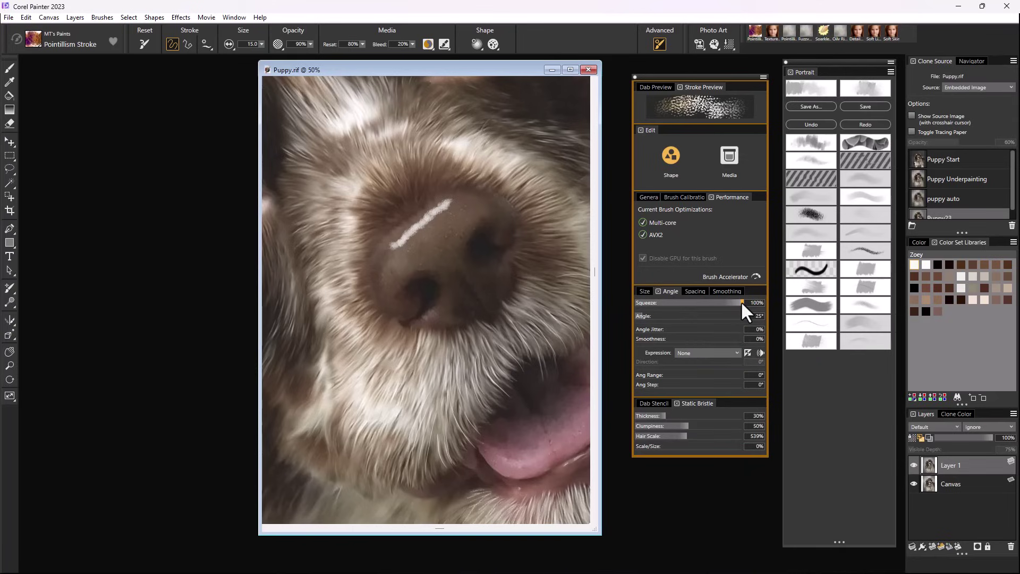
drag(741, 302, 700, 300)
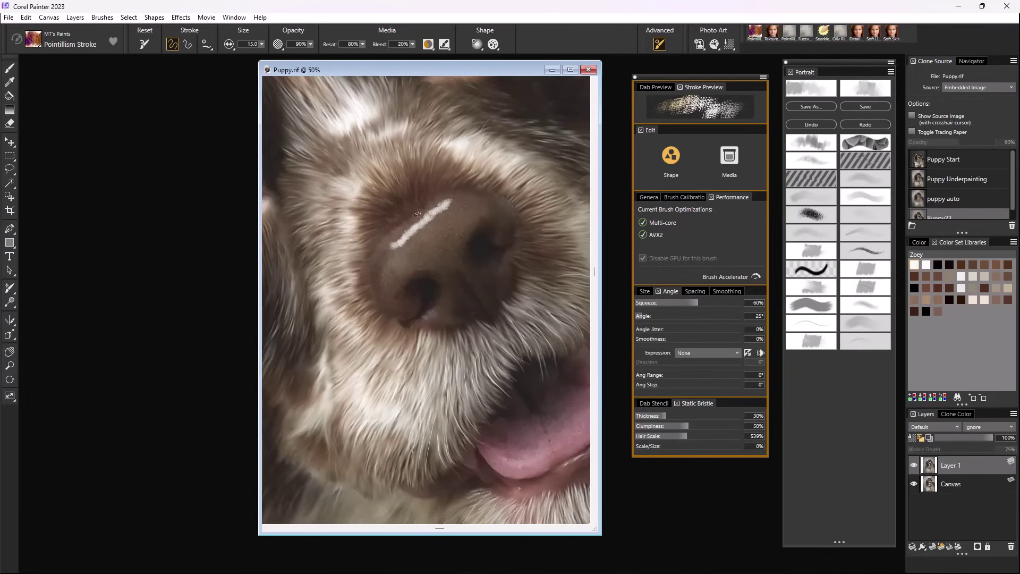
drag(401, 259, 468, 204)
drag(422, 259, 460, 236)
click(672, 302)
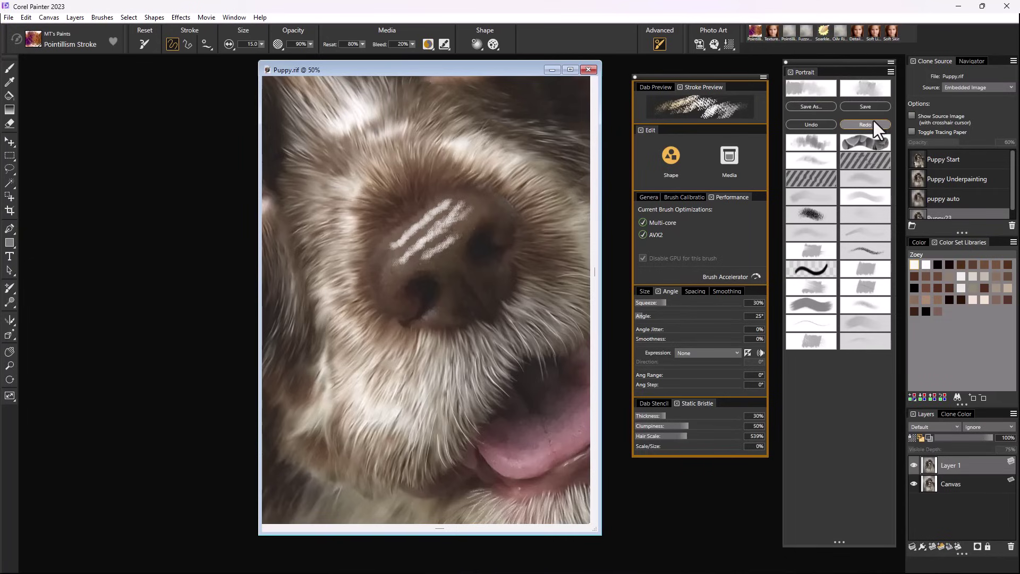
click(816, 127)
click(814, 125)
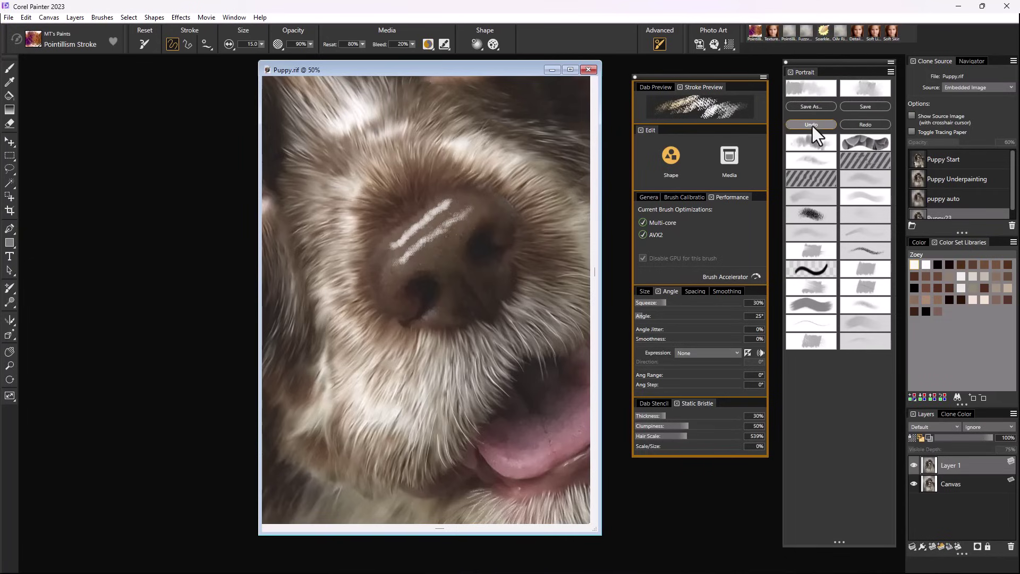
click(813, 125)
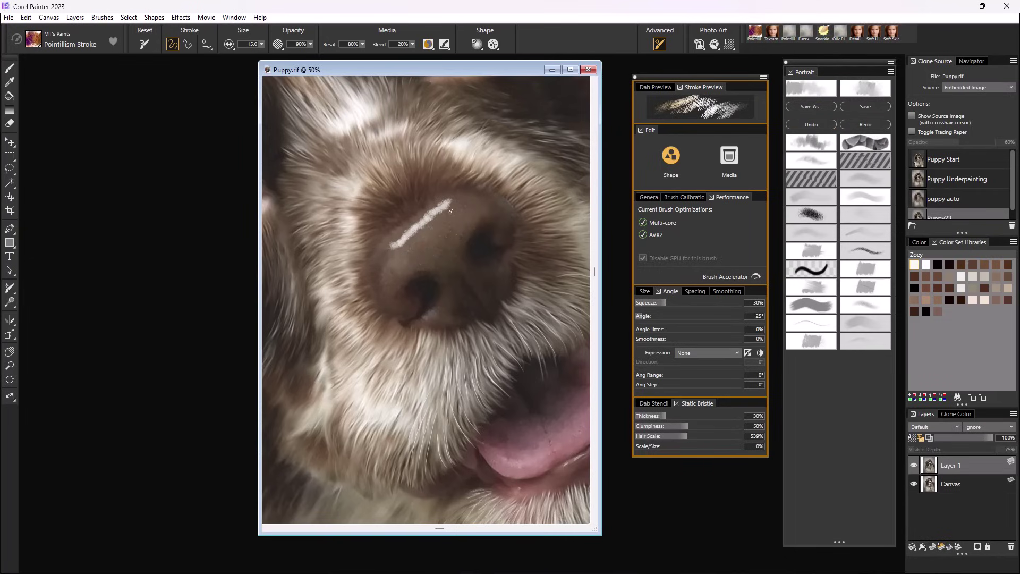
Repeat the 30% squeeze test with two strokes on the nose and undo both
mouse_move(459, 211)
mouse_down()
mouse_move(401, 253)
mouse_move(437, 243)
mouse_move(465, 219)
mouse_up()
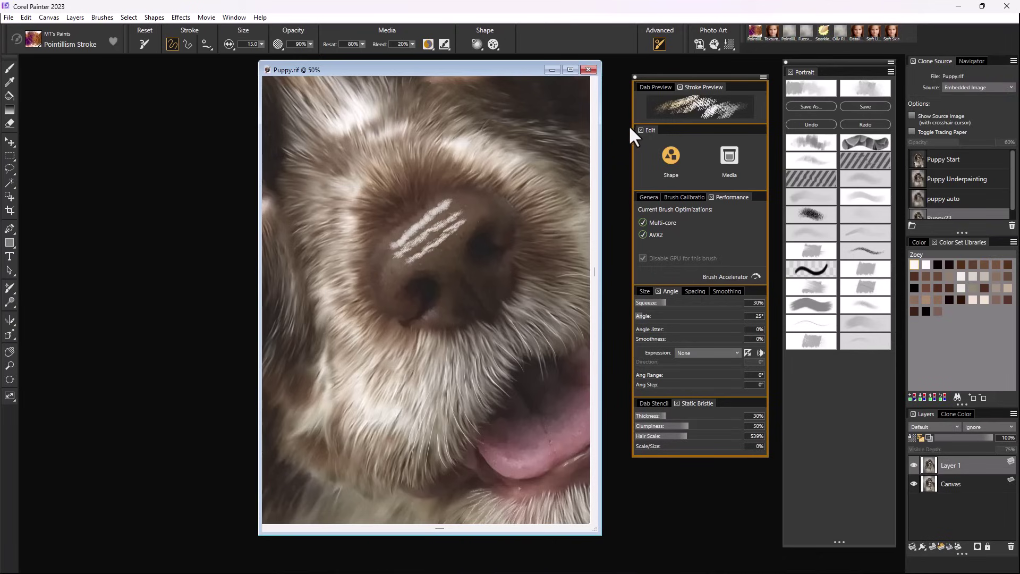
click(812, 123)
click(812, 123)
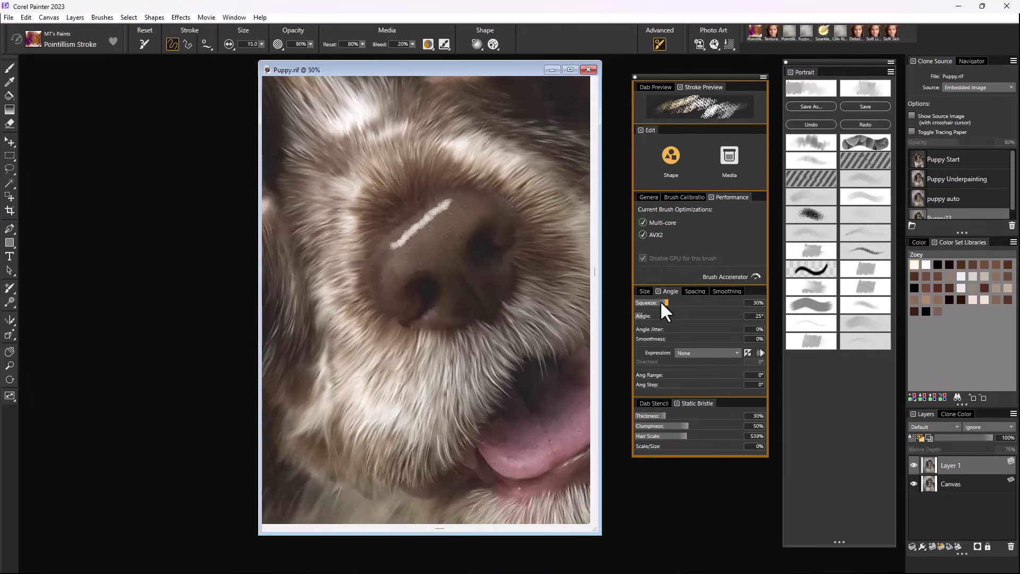
Set the squeeze to 75%, paint test strokes on the nose, and return the squeeze to 100%
drag(666, 302, 700, 304)
drag(715, 302, 713, 302)
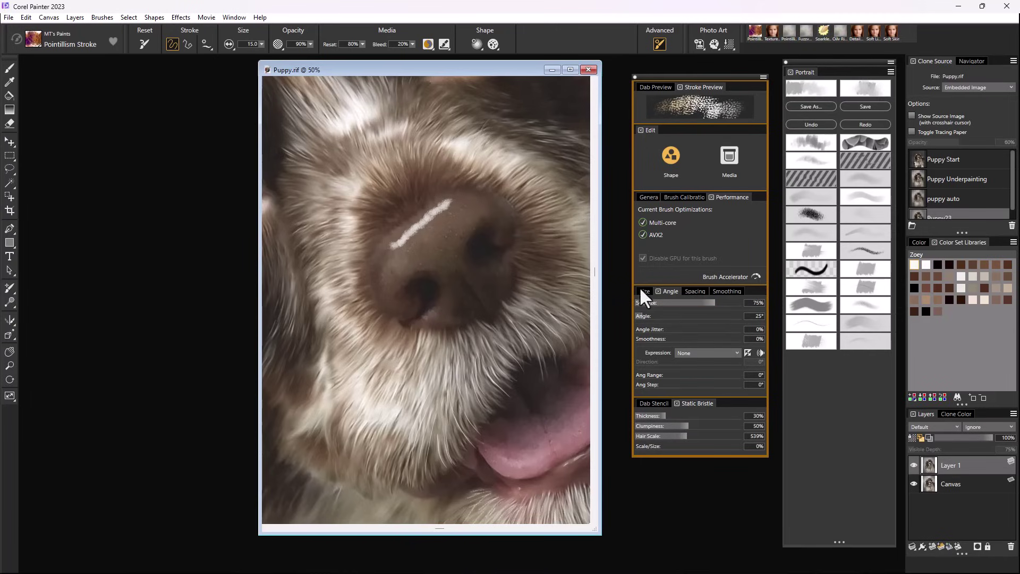
mouse_move(401, 262)
mouse_down()
mouse_move(472, 206)
mouse_move(451, 233)
mouse_up()
drag(420, 264, 451, 243)
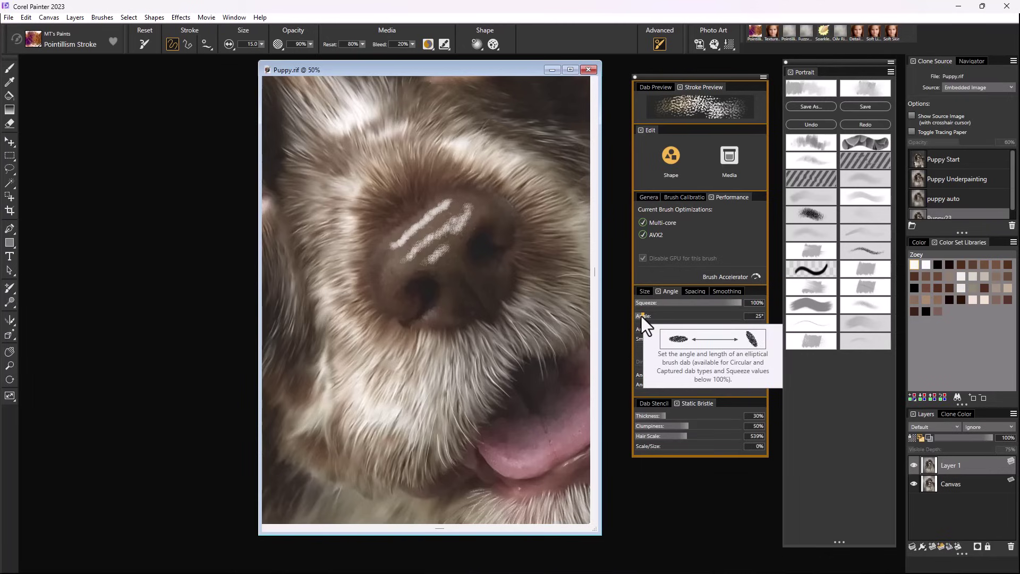
Set the brush angle to 50° and the angle jitter to 15%, replacing the earlier test strokes on the nose with new ones
drag(643, 316, 650, 314)
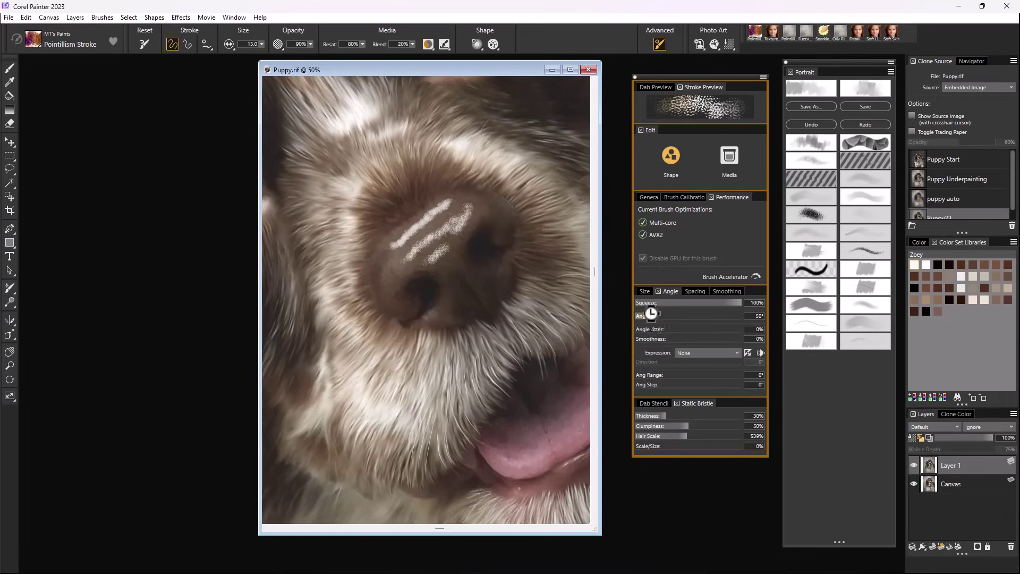
key(ctrl+z)
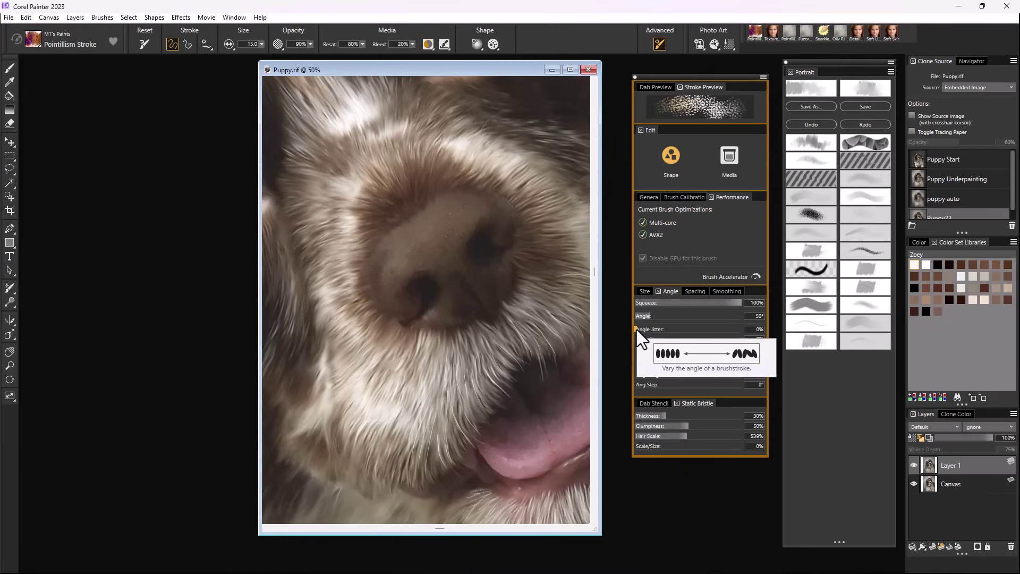
drag(635, 330, 637, 327)
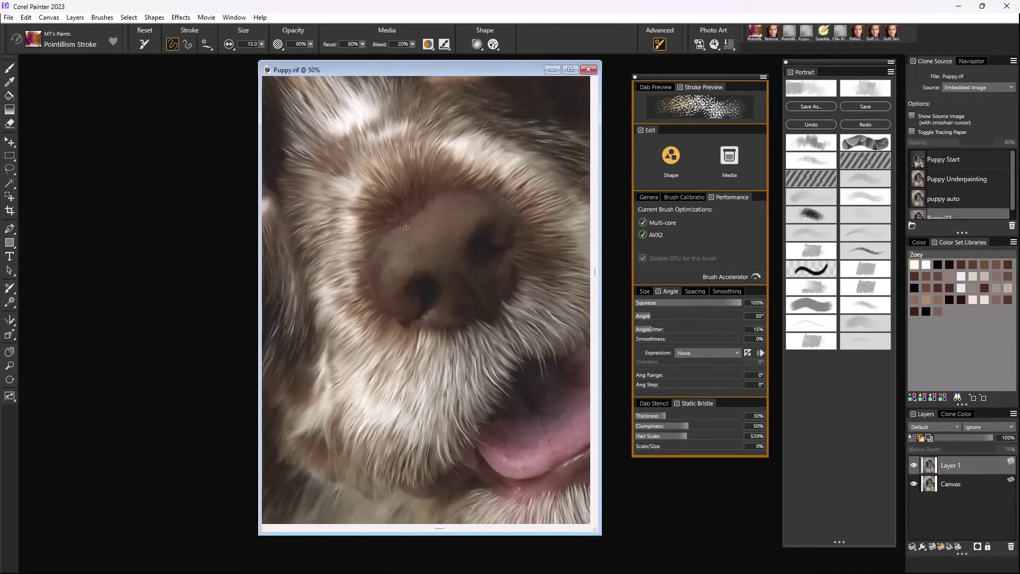
mouse_move(384, 258)
mouse_down()
mouse_move(463, 205)
mouse_move(385, 264)
mouse_up()
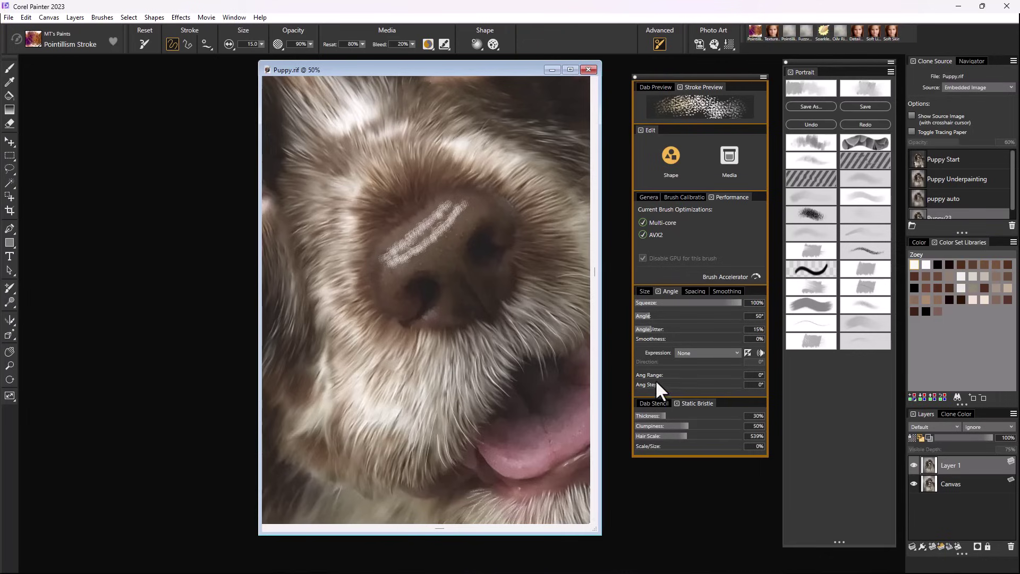
Set the angle range and angle step to 20°, test them with short strokes across the nose, and undo the last two strokes
mouse_move(656, 374)
drag(635, 383, 634, 383)
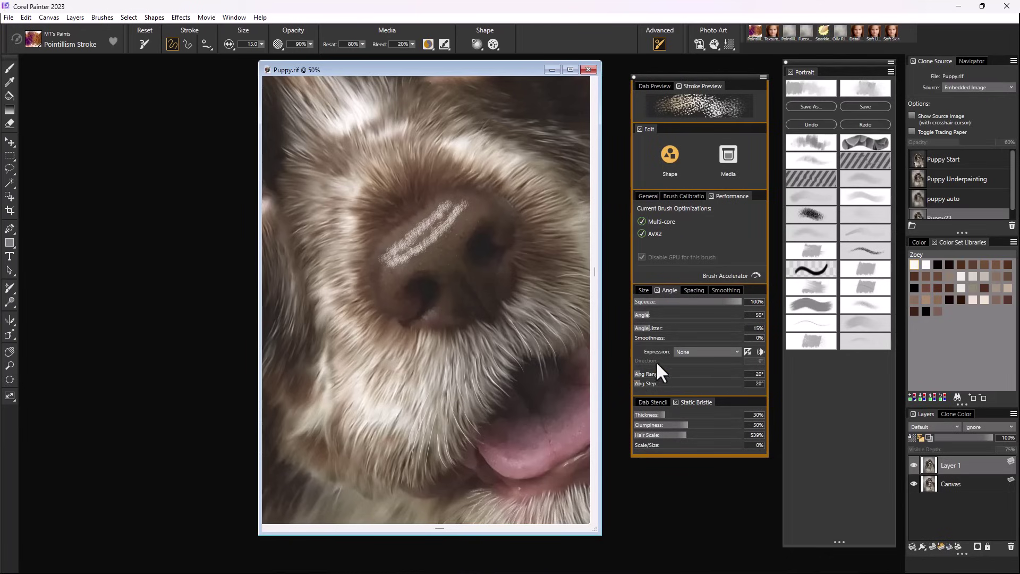
drag(432, 261, 460, 229)
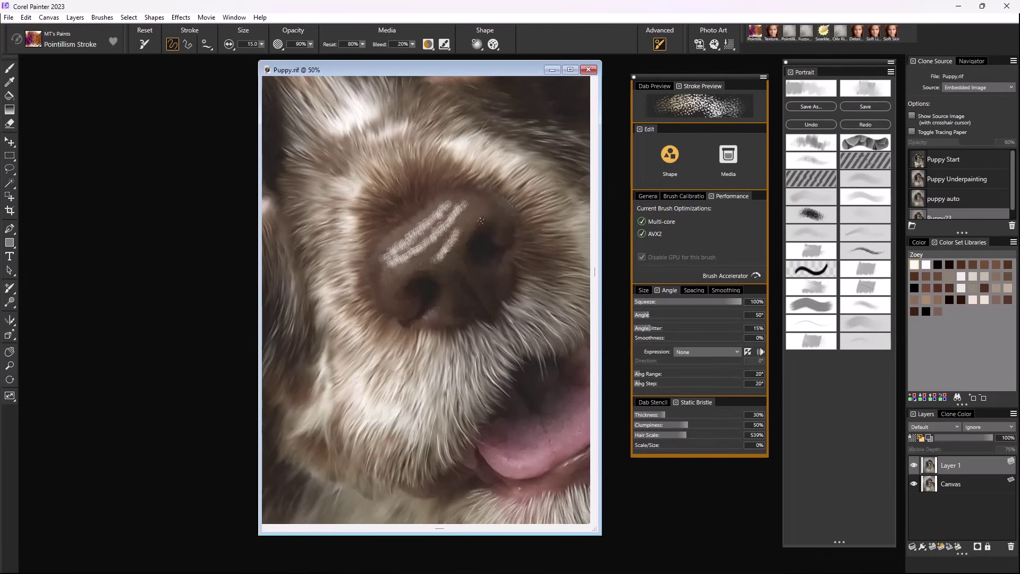
mouse_move(462, 271)
mouse_down()
mouse_move(450, 307)
mouse_move(491, 294)
mouse_up()
drag(478, 203, 462, 228)
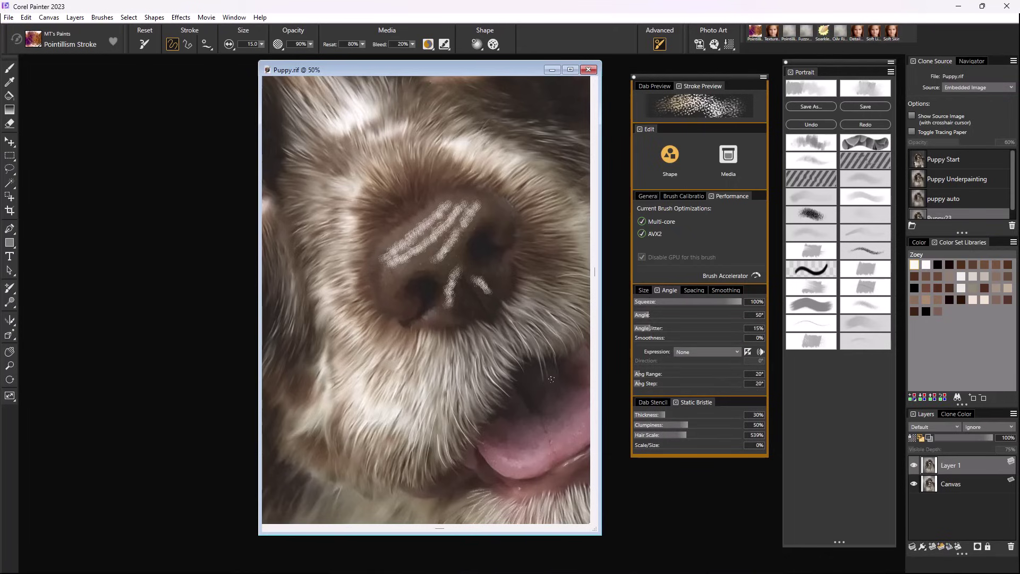
click(818, 122)
click(816, 124)
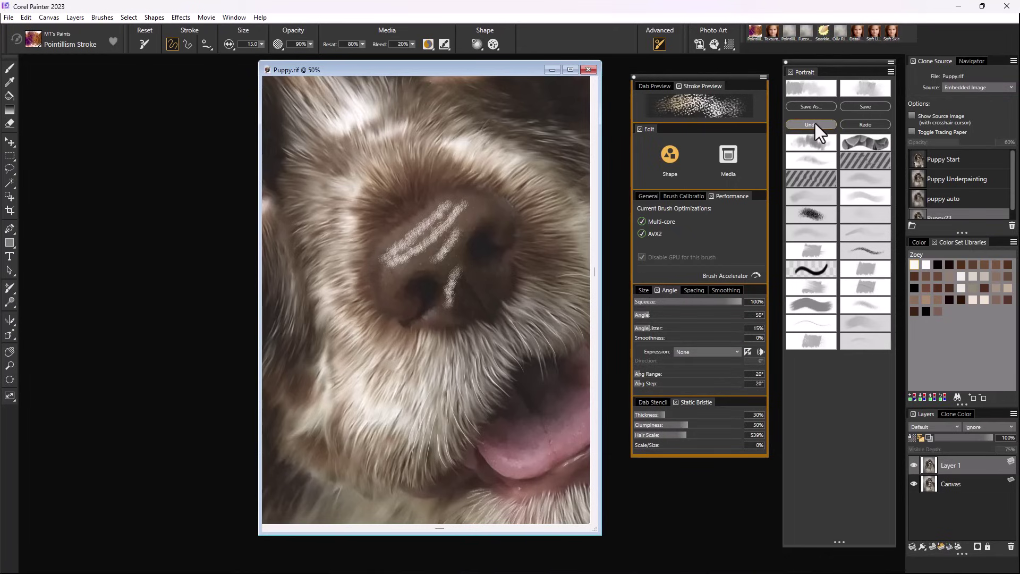
Undo the remaining test strokes on the nose, and set the angle range and angle step to 41°
click(815, 125)
click(815, 123)
click(815, 122)
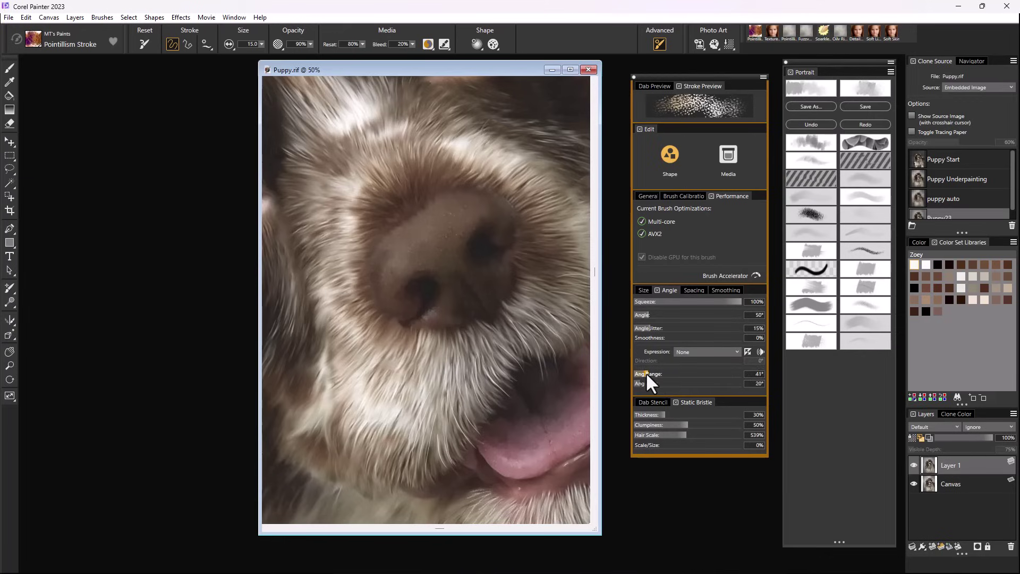
drag(646, 374, 648, 374)
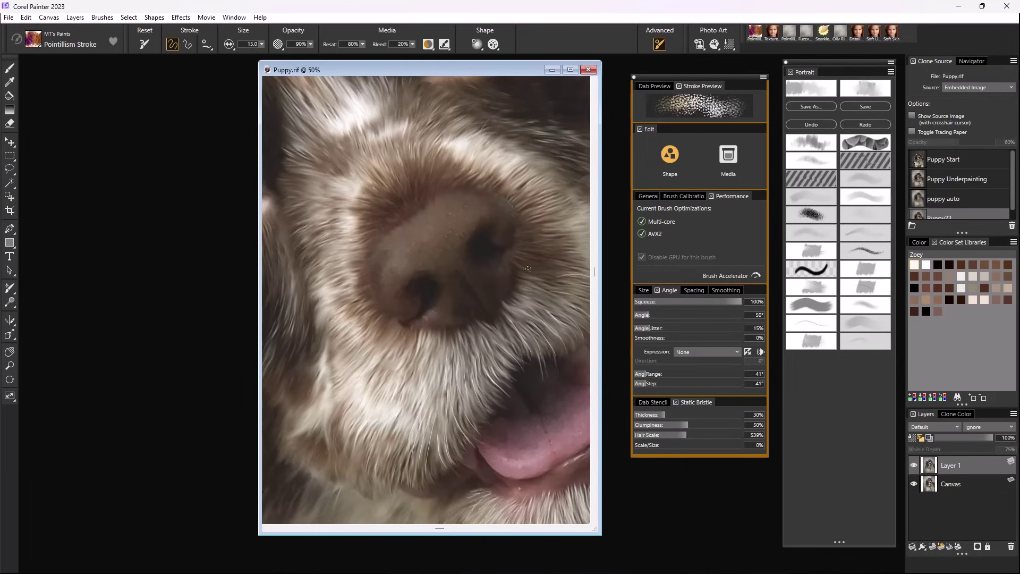
Test the 41° angle settings with three short strokes on the nose and undo them all
drag(391, 244, 429, 222)
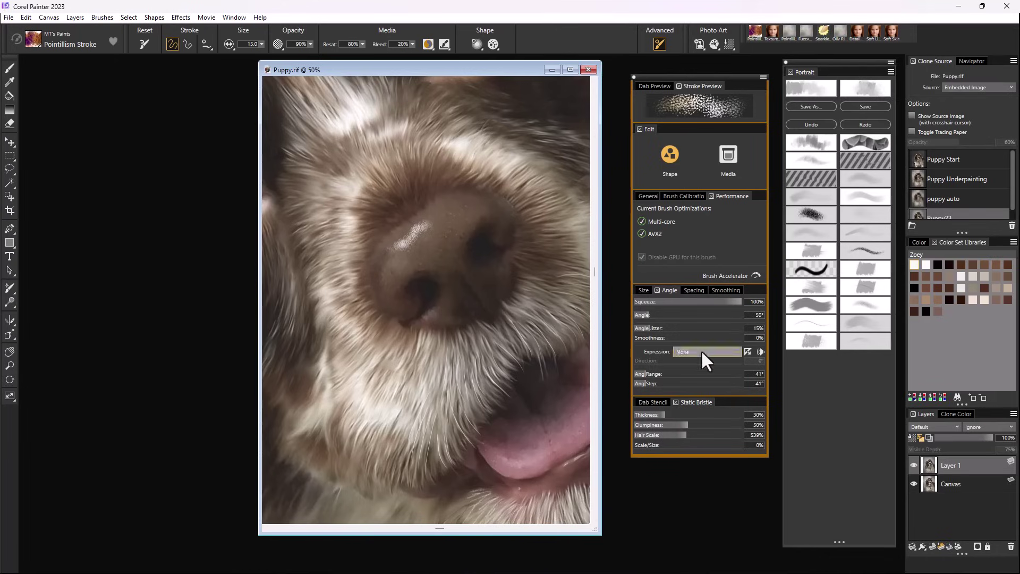
mouse_move(457, 201)
mouse_down()
mouse_move(451, 228)
mouse_move(416, 251)
mouse_up()
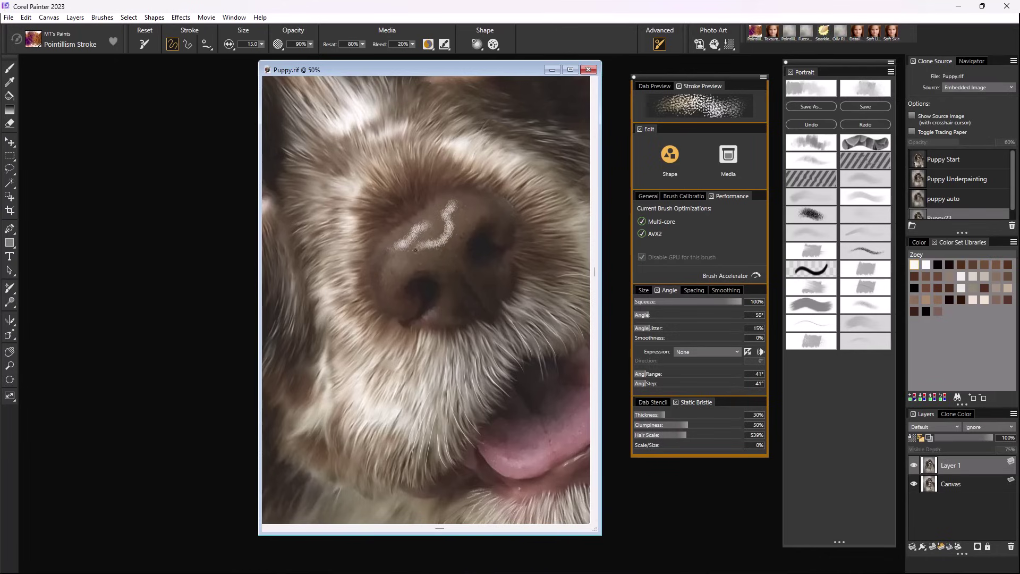
drag(463, 215, 428, 252)
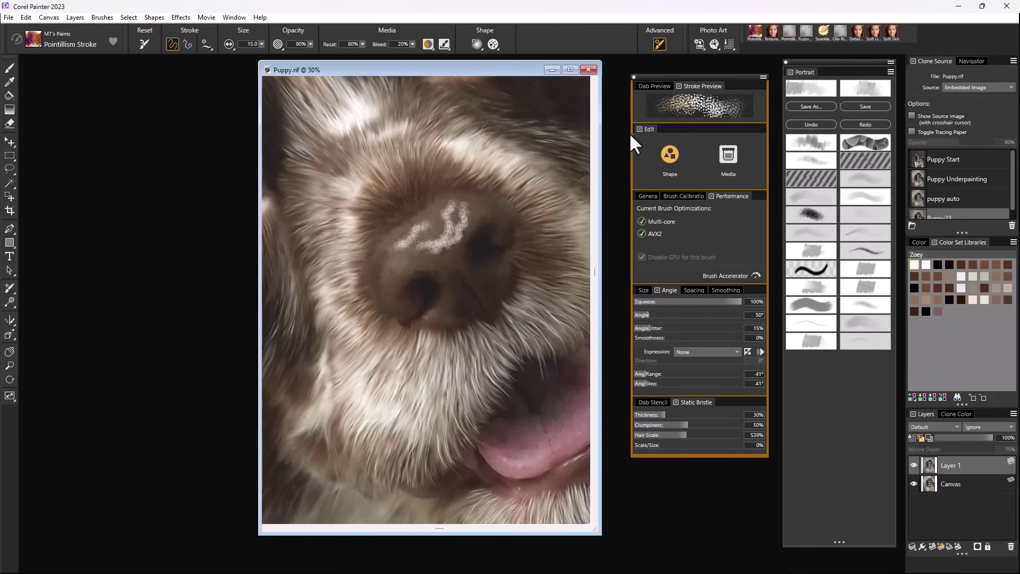
click(815, 125)
click(815, 126)
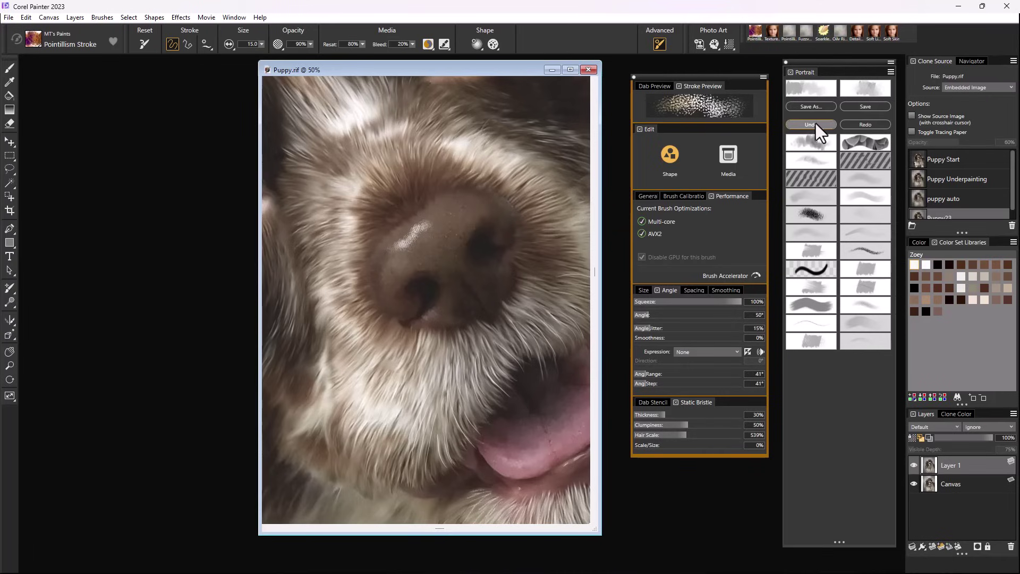
click(816, 124)
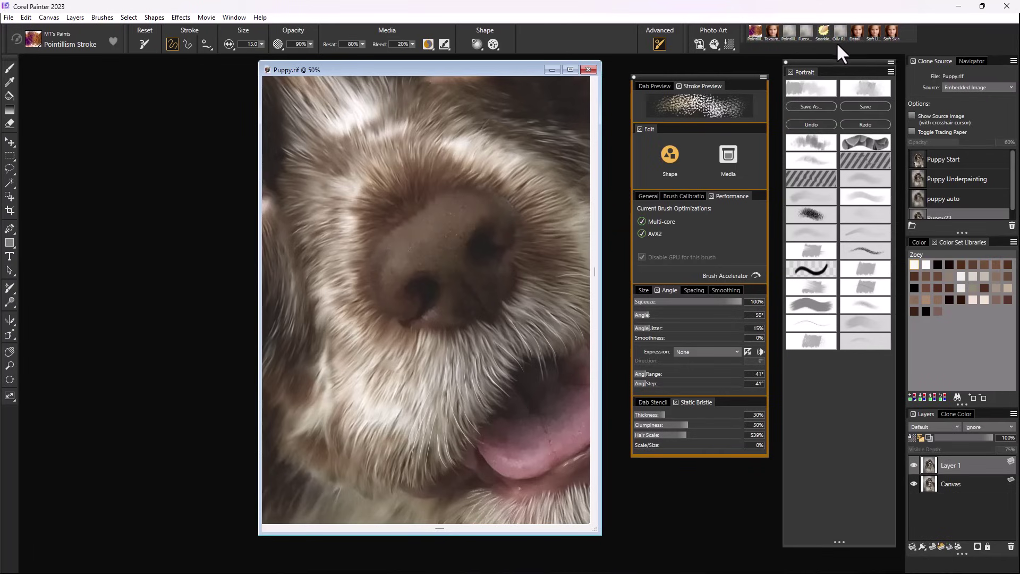
Set the brush spacing to 50% and test it with diagonal strokes across the nose
click(695, 291)
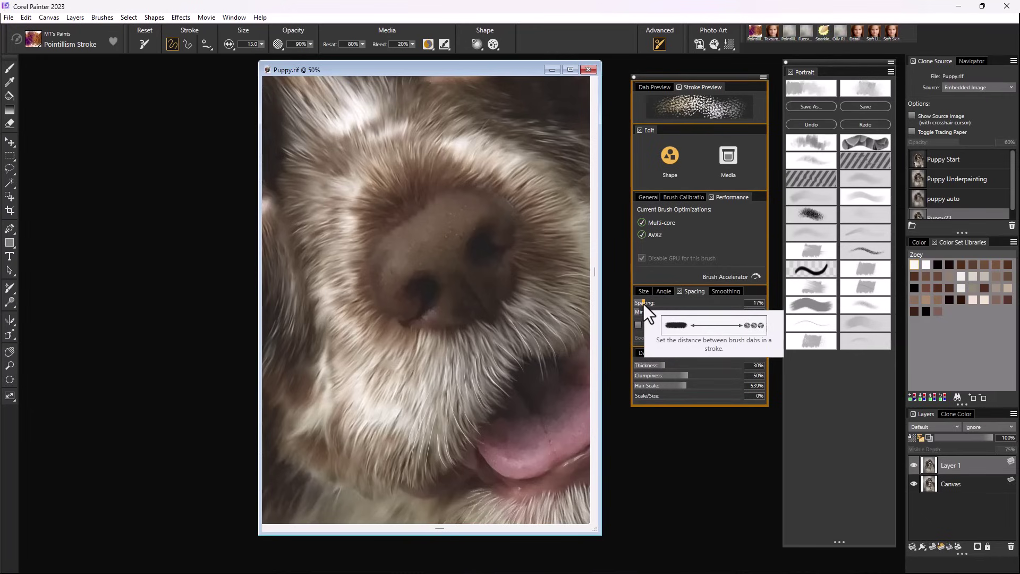
drag(643, 304, 647, 304)
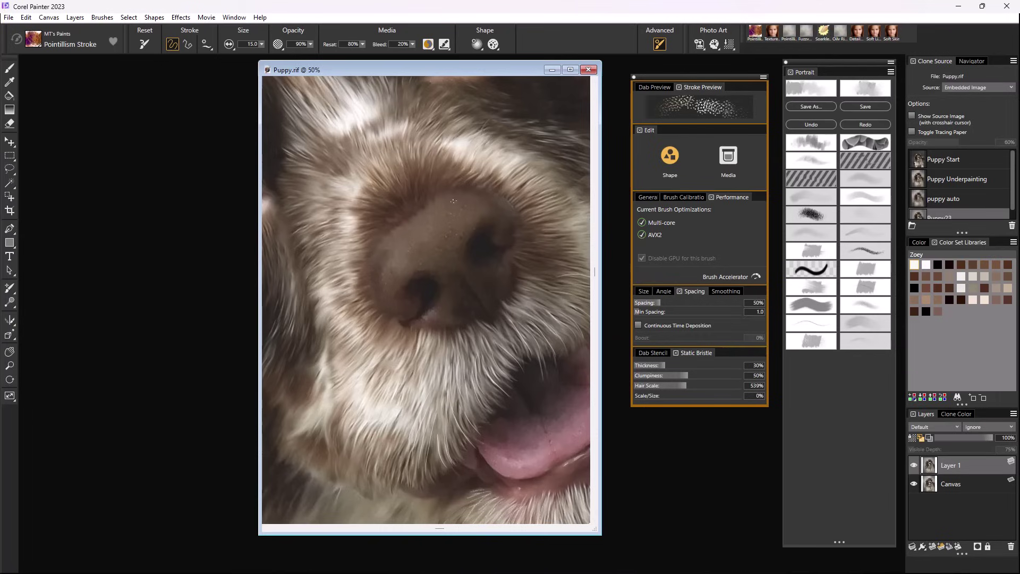
mouse_move(392, 255)
mouse_down()
mouse_move(446, 209)
mouse_move(444, 231)
mouse_move(398, 264)
mouse_up()
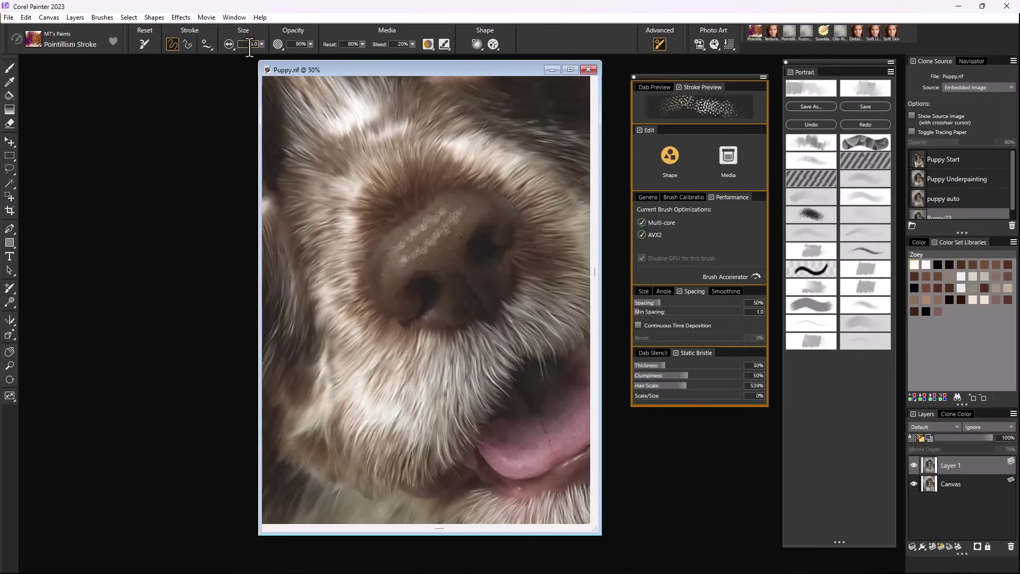
Set the brush opacity to 100%, test it on the nose, and undo all the test strokes
drag(310, 42, 369, 58)
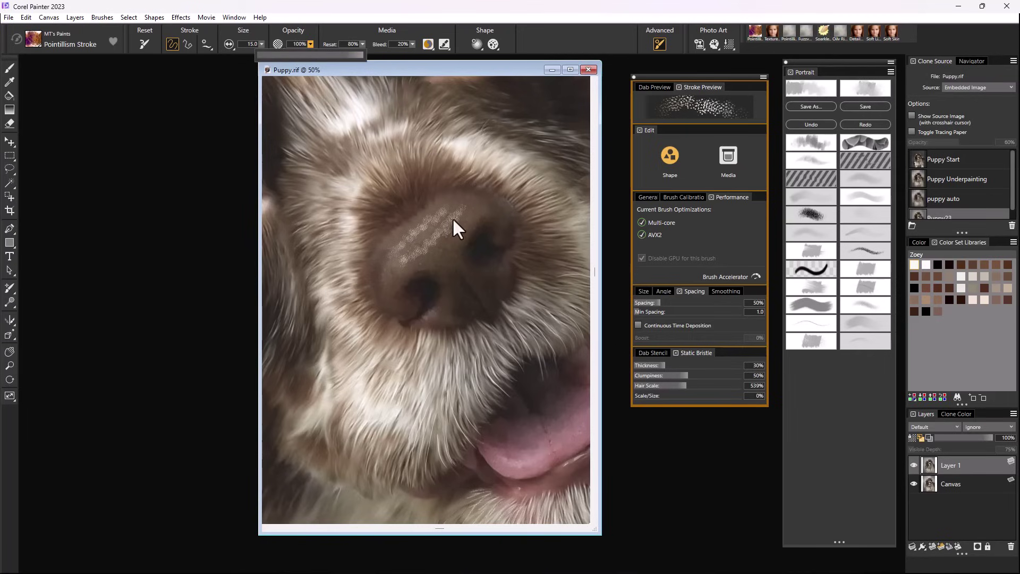
mouse_move(388, 243)
mouse_down()
mouse_move(461, 198)
mouse_move(407, 260)
mouse_up()
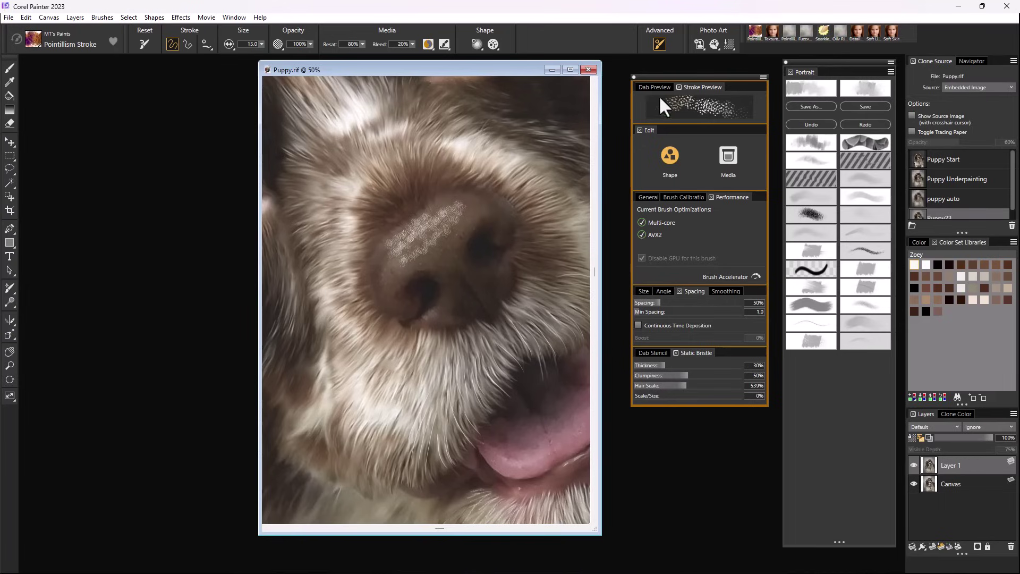
key(Return)
click(812, 126)
click(812, 124)
click(812, 123)
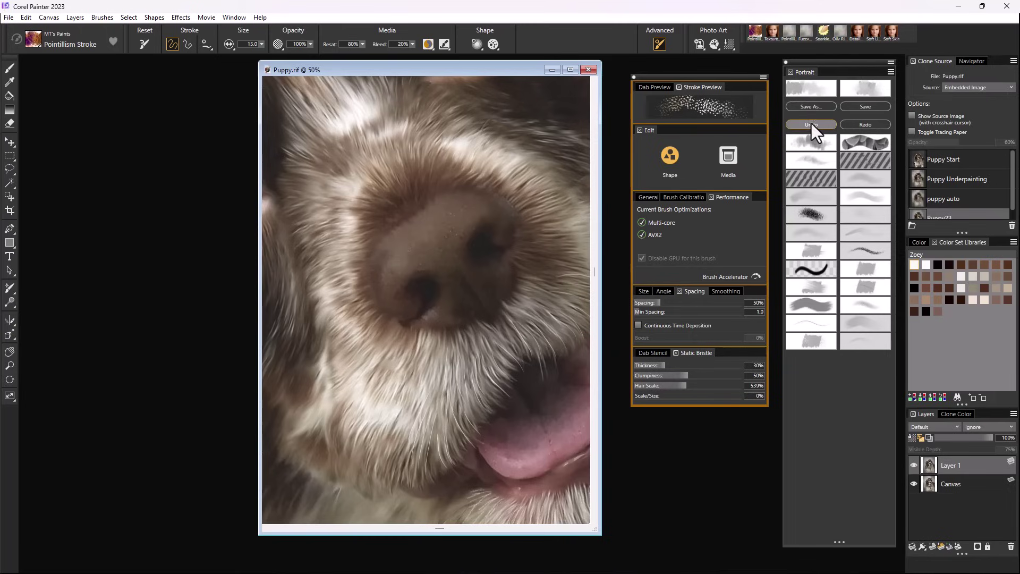
Set the resaturation to 85% and the minimum spacing to 3.0, and test them with strokes across the nose
click(362, 43)
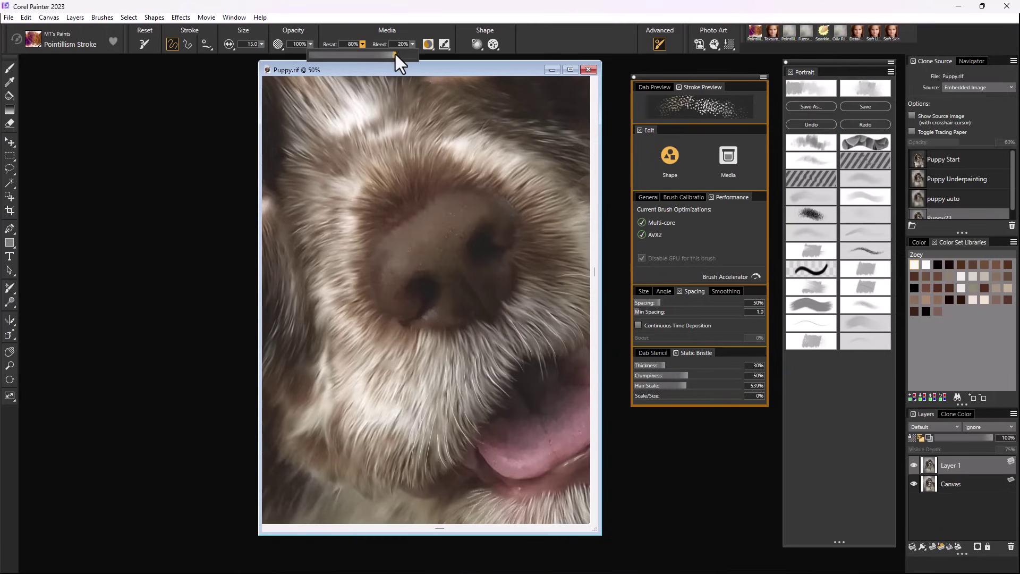
drag(396, 55, 397, 56)
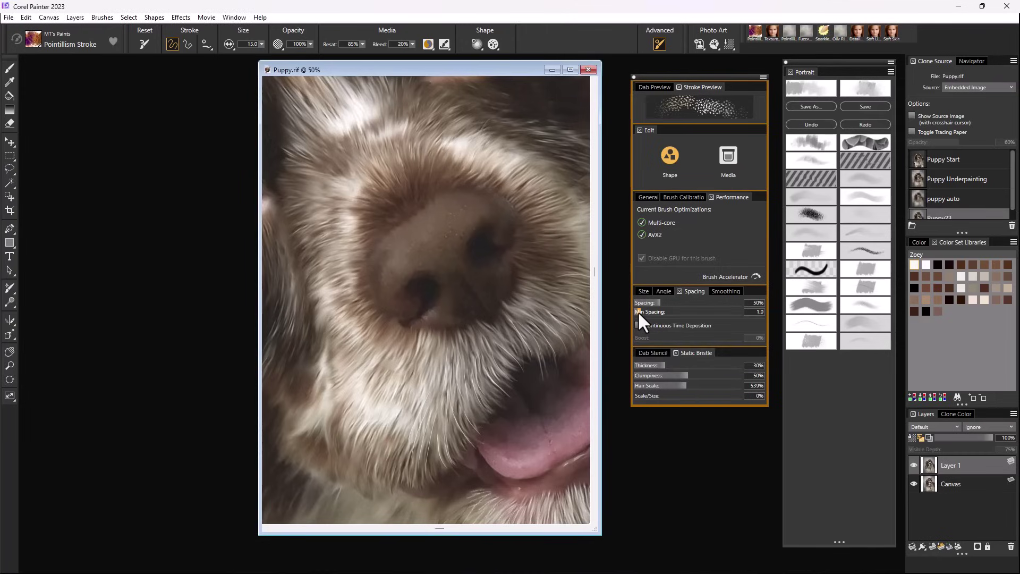
drag(648, 311, 648, 311)
mouse_move(388, 256)
mouse_down()
mouse_move(467, 206)
mouse_move(403, 253)
mouse_up()
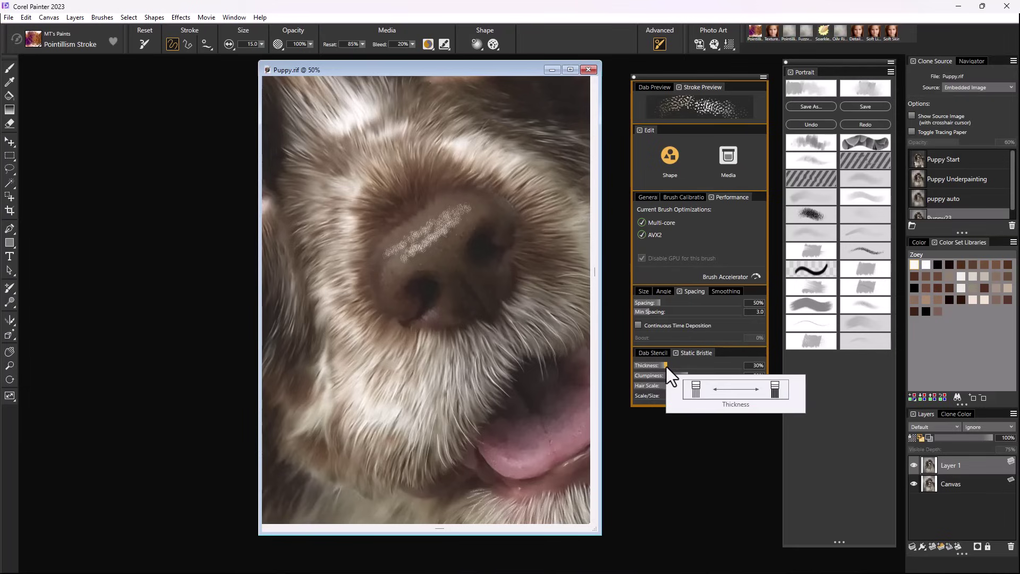
Set the static bristle thickness to 40% and test it with several strokes on the nose
drag(667, 367, 668, 366)
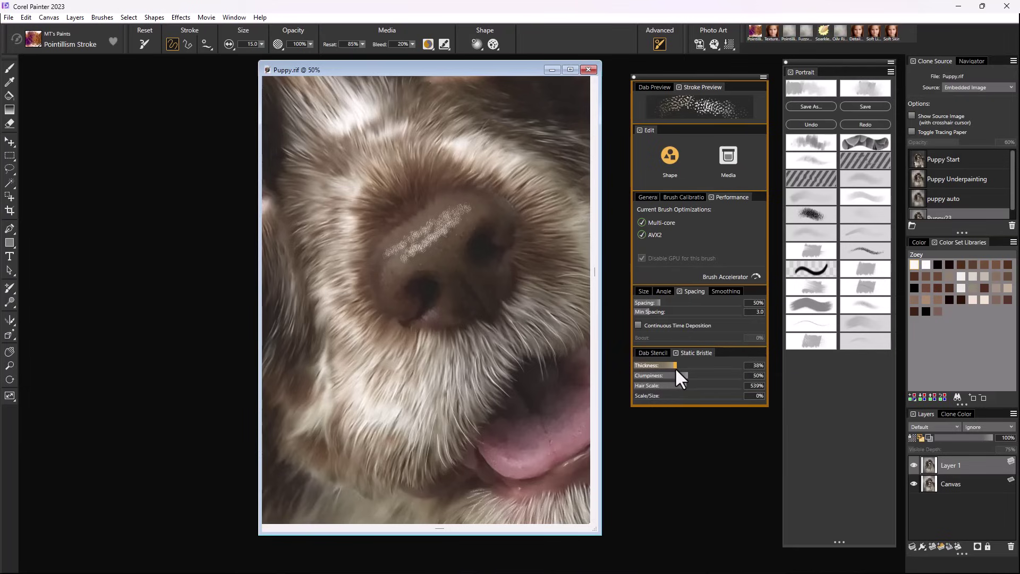
drag(677, 368, 677, 369)
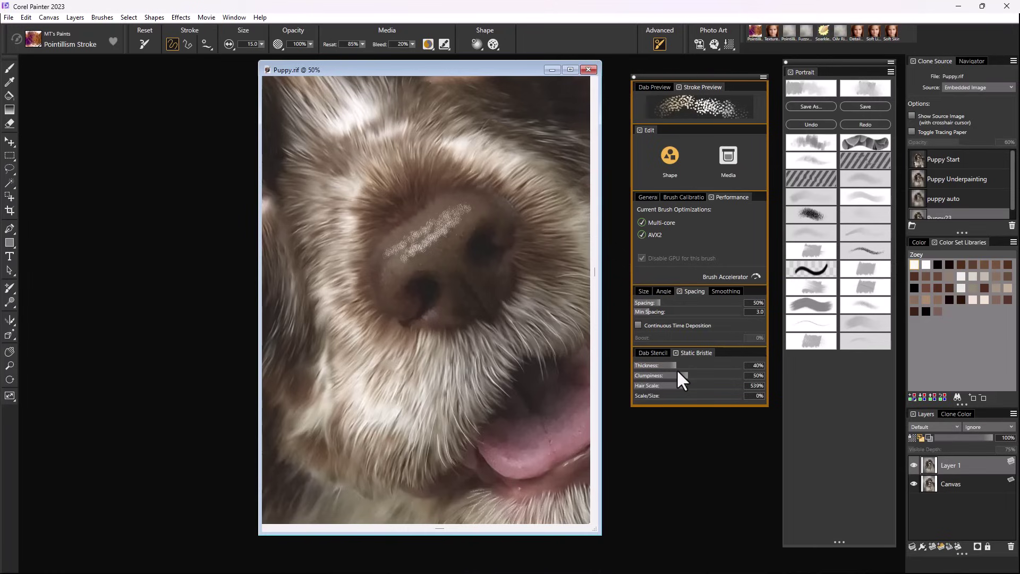
drag(443, 247, 456, 290)
drag(405, 229, 455, 197)
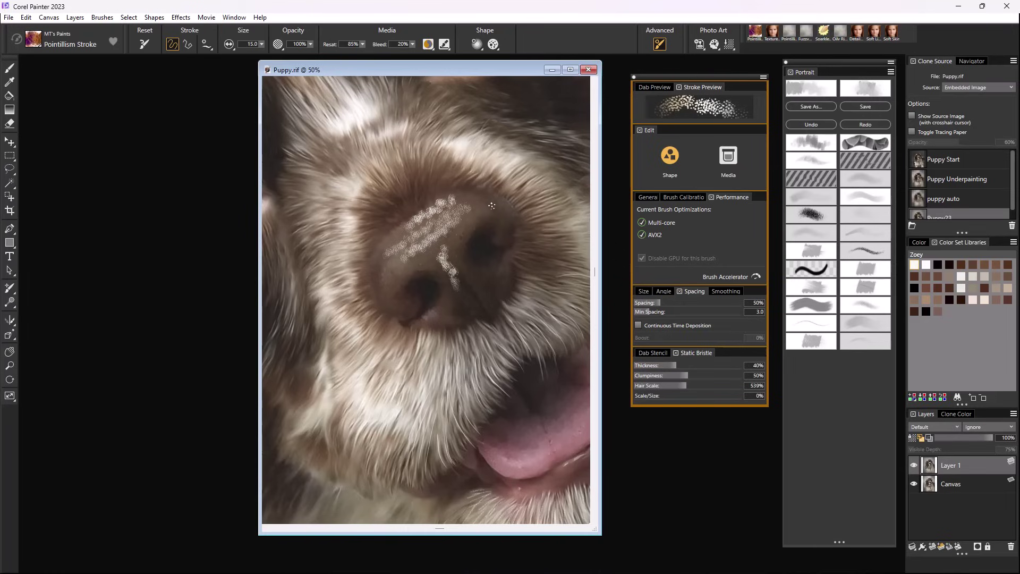
drag(379, 239, 417, 250)
Set the bristle thickness to 35% and undo all the test strokes on the nose
drag(675, 365, 671, 367)
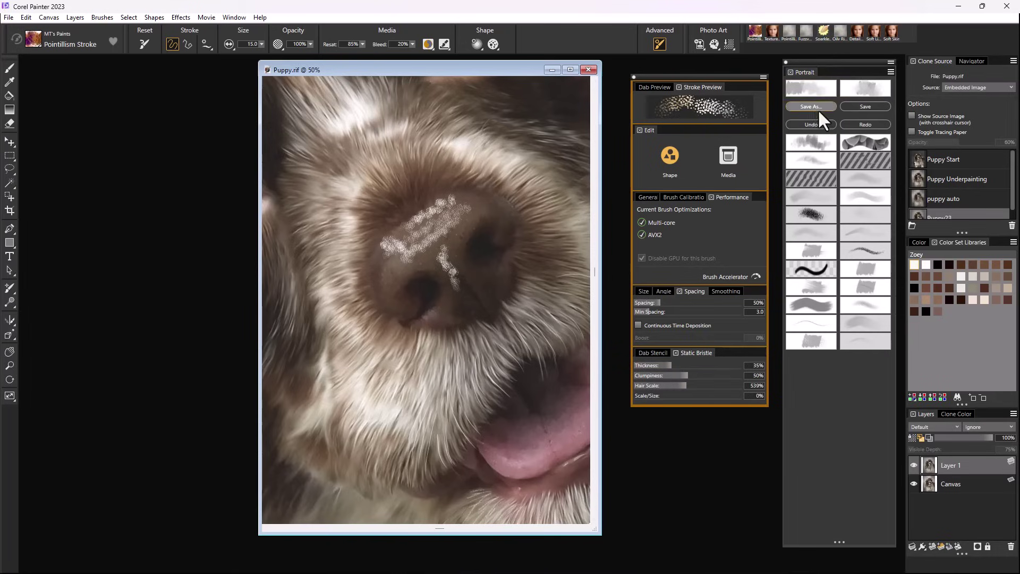
click(821, 126)
click(820, 127)
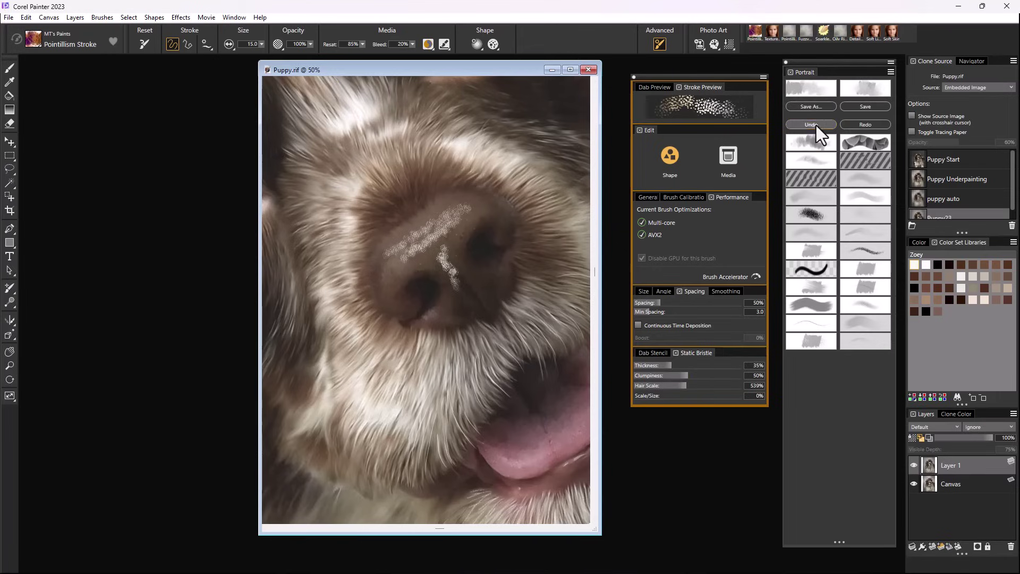
click(816, 125)
click(815, 125)
click(815, 126)
click(815, 126)
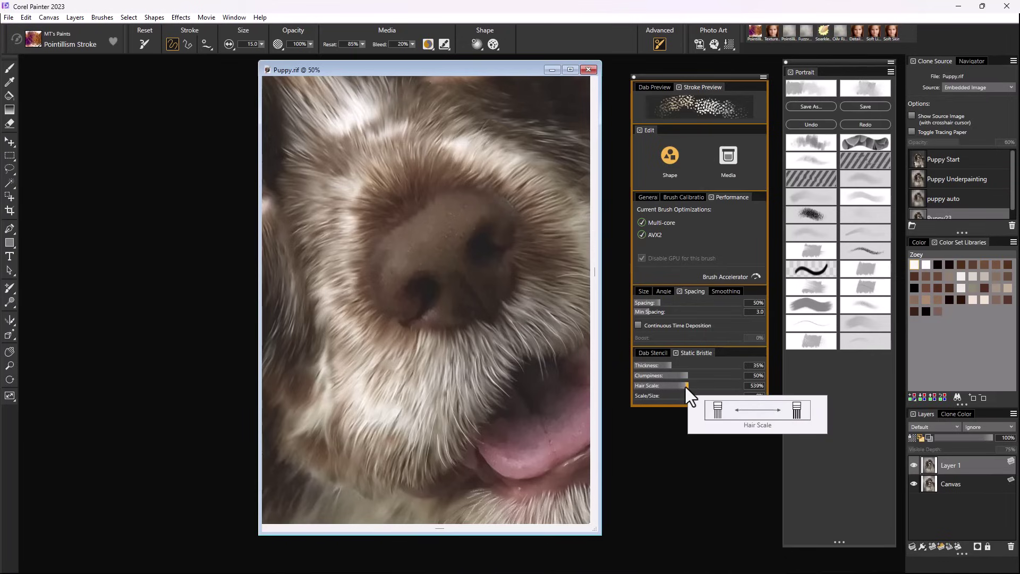
Test a hair scale of 481% with strokes on the nose, and set the hair scale to 499%
drag(686, 387, 677, 386)
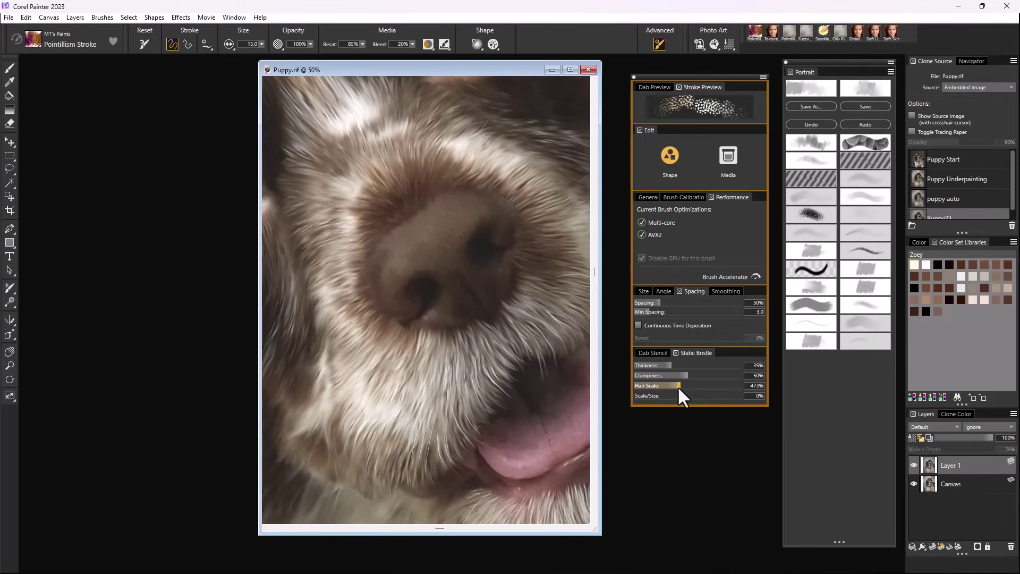
drag(679, 387, 677, 384)
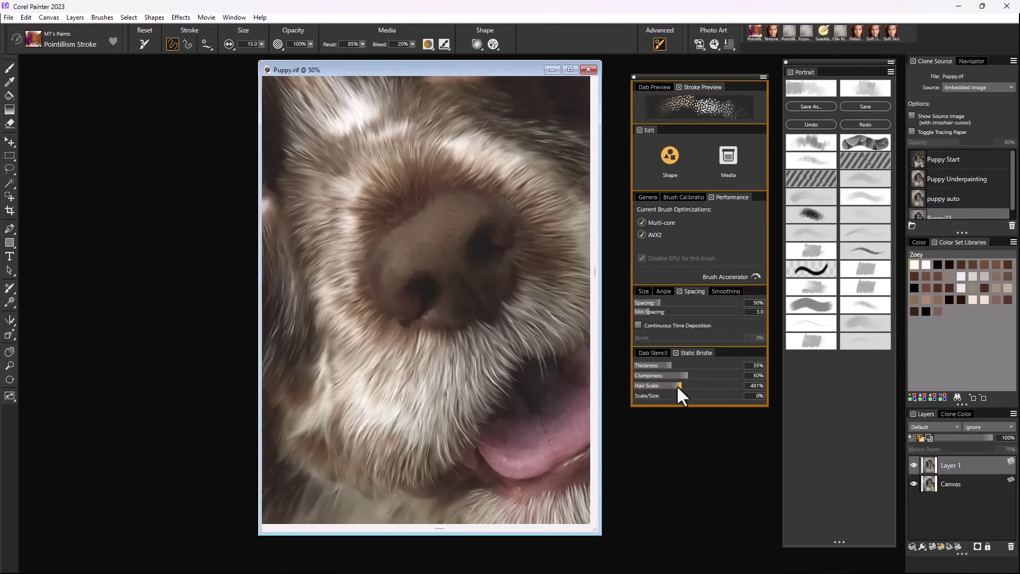
mouse_move(404, 247)
mouse_down()
mouse_move(462, 208)
mouse_move(448, 242)
mouse_up()
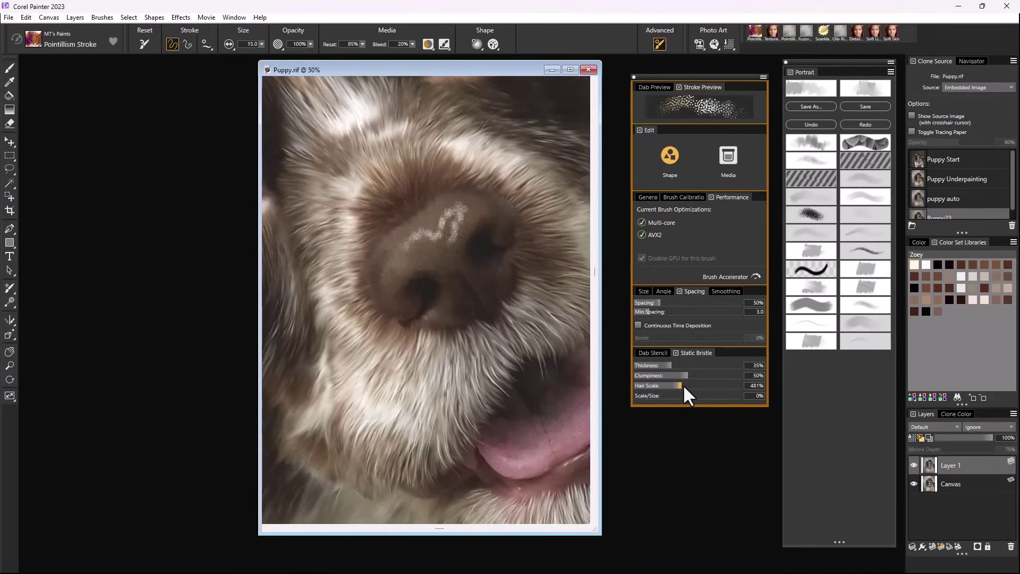
drag(684, 384, 681, 383)
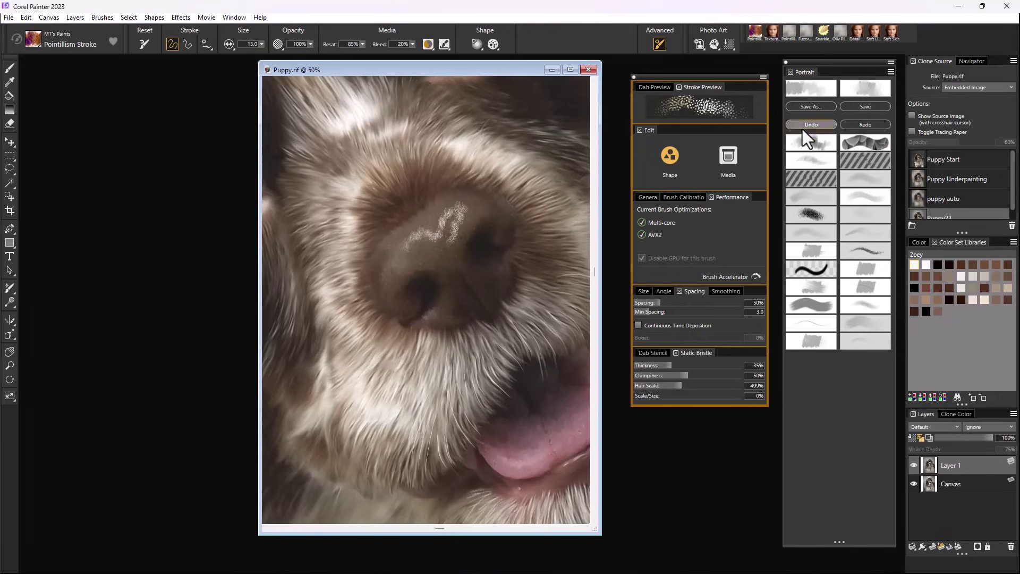
Undo the hair scale test strokes on the nose and open the brush's smoothing settings
click(830, 123)
click(721, 292)
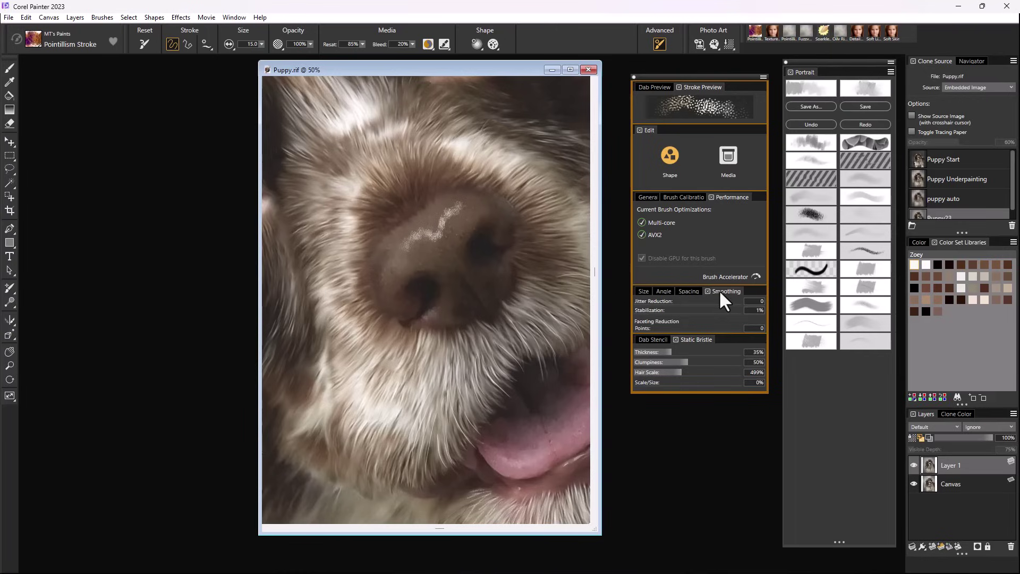
mouse_move(655, 302)
click(812, 126)
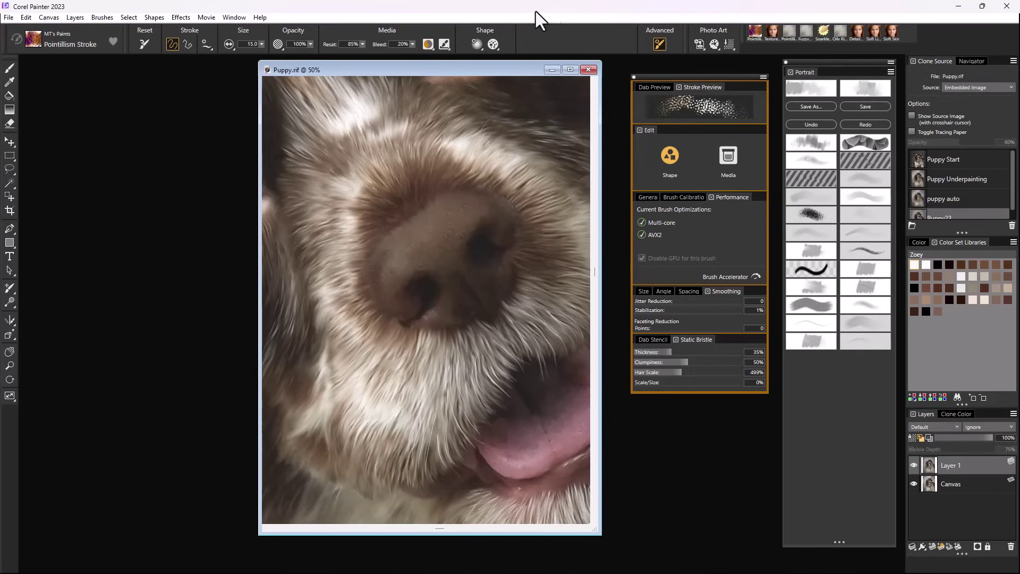
Close the advanced brush controls and save the adjusted brush as a variant named Pointillism in the MT's Paints category
click(633, 76)
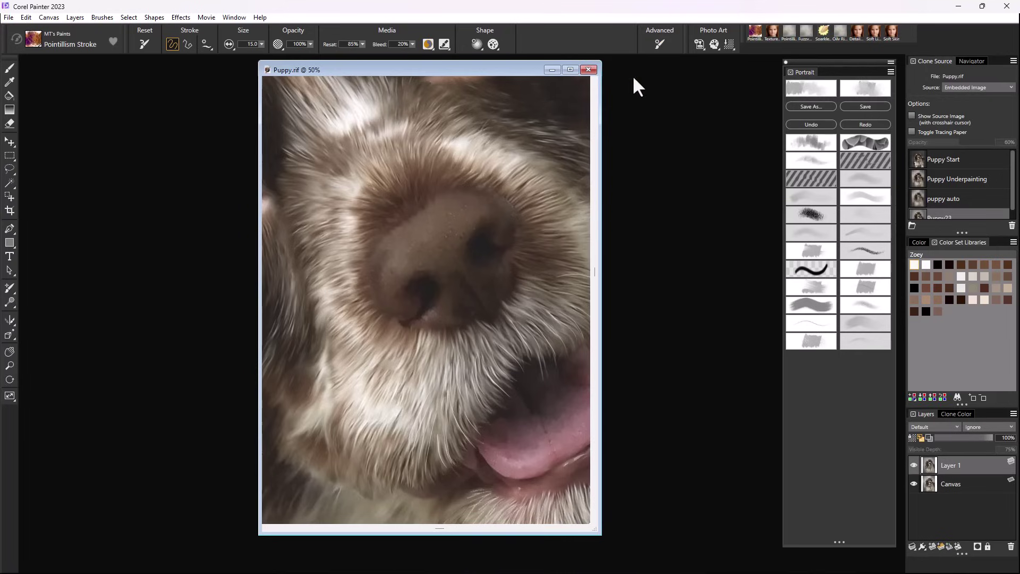
click(102, 17)
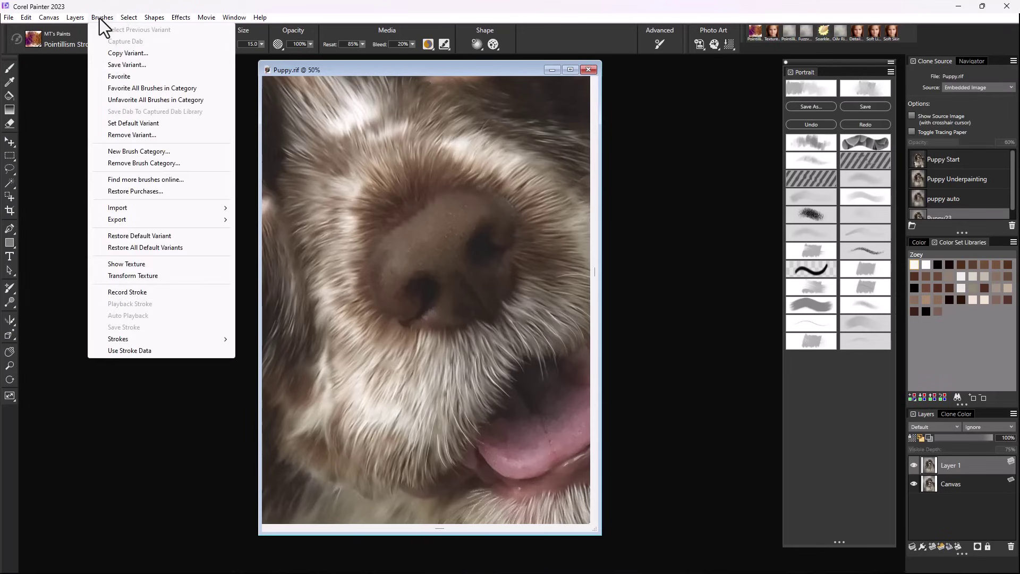
click(117, 64)
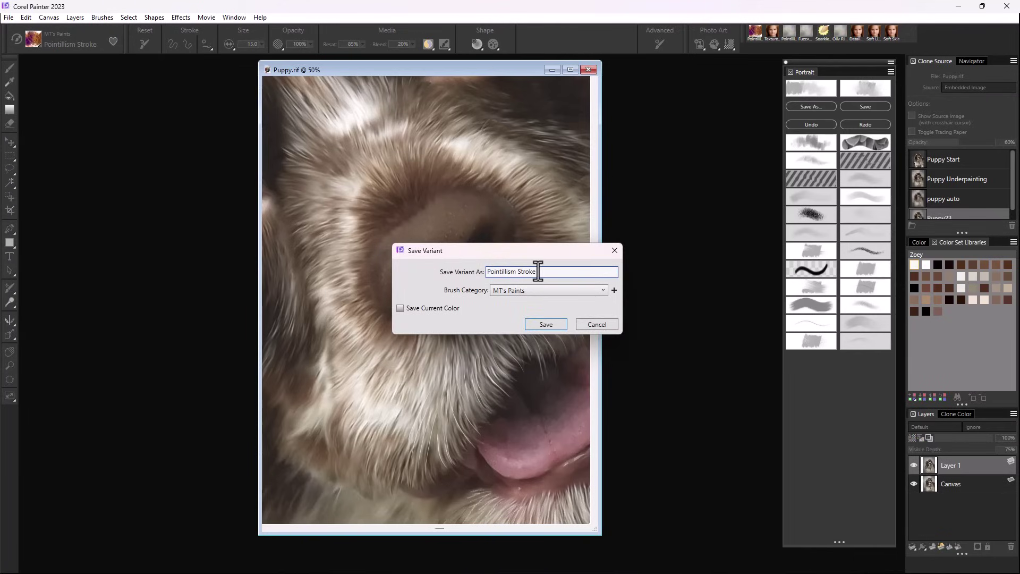
drag(516, 271, 543, 271)
key(BackSpace)
click(551, 324)
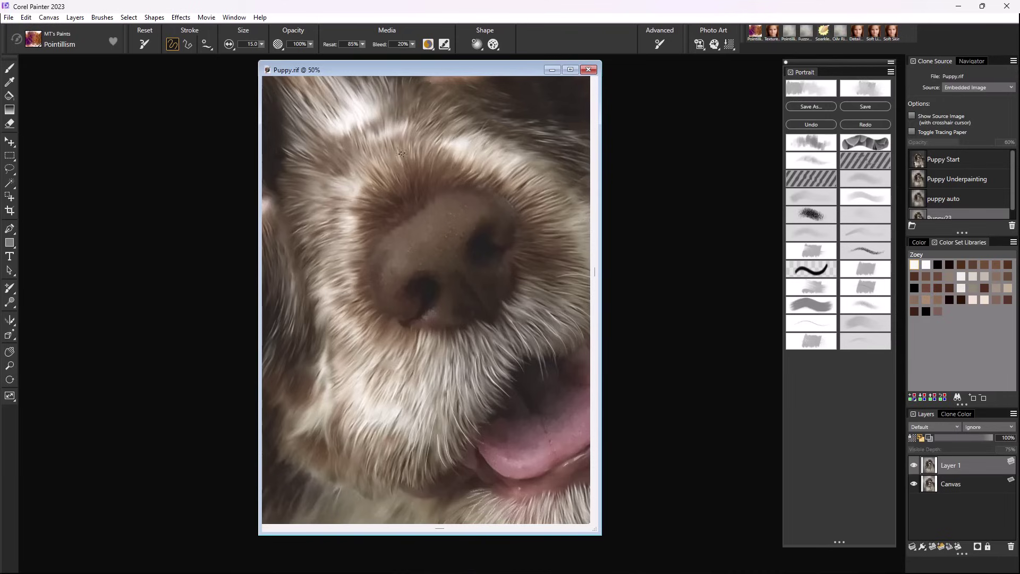
Paint a diagonal test stroke on the nose with the Pointillism variant, and switch back to the Pointillism Stroke brush
drag(392, 243, 461, 194)
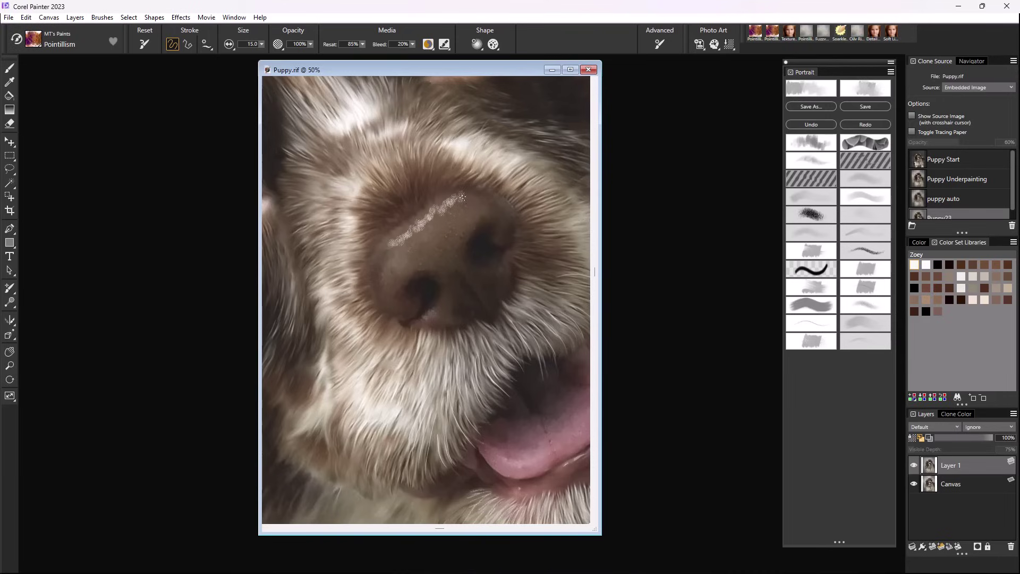
click(39, 46)
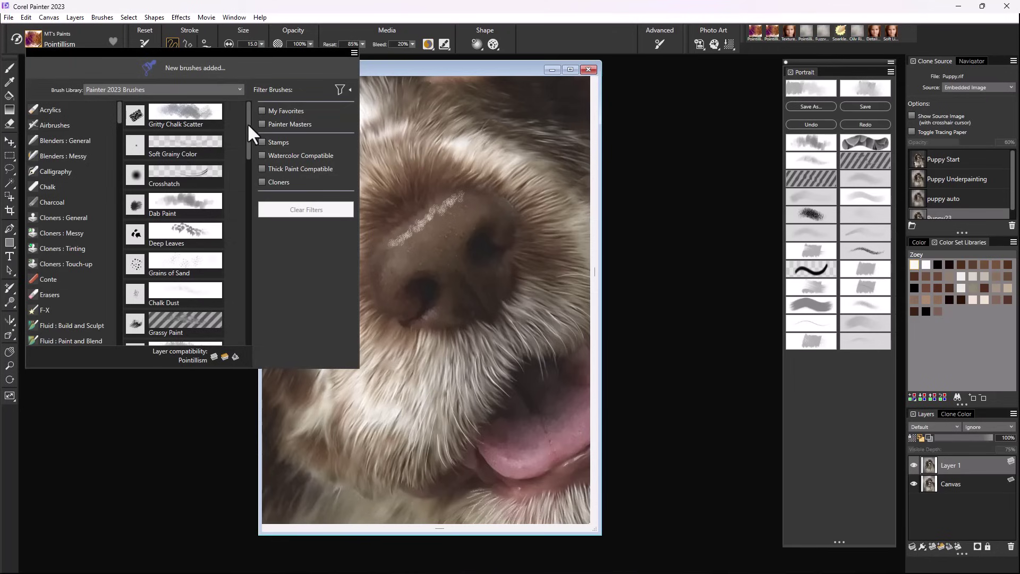
mouse_move(247, 123)
mouse_down()
mouse_move(245, 314)
mouse_move(248, 280)
mouse_up()
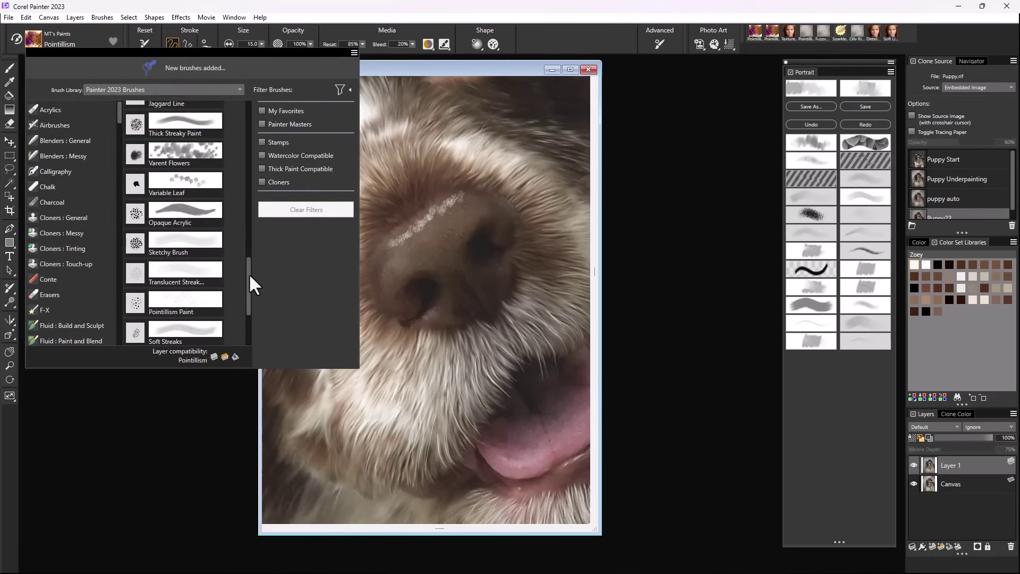
mouse_move(248, 272)
mouse_down()
mouse_move(229, 106)
mouse_move(240, 186)
mouse_move(234, 176)
mouse_up()
click(188, 165)
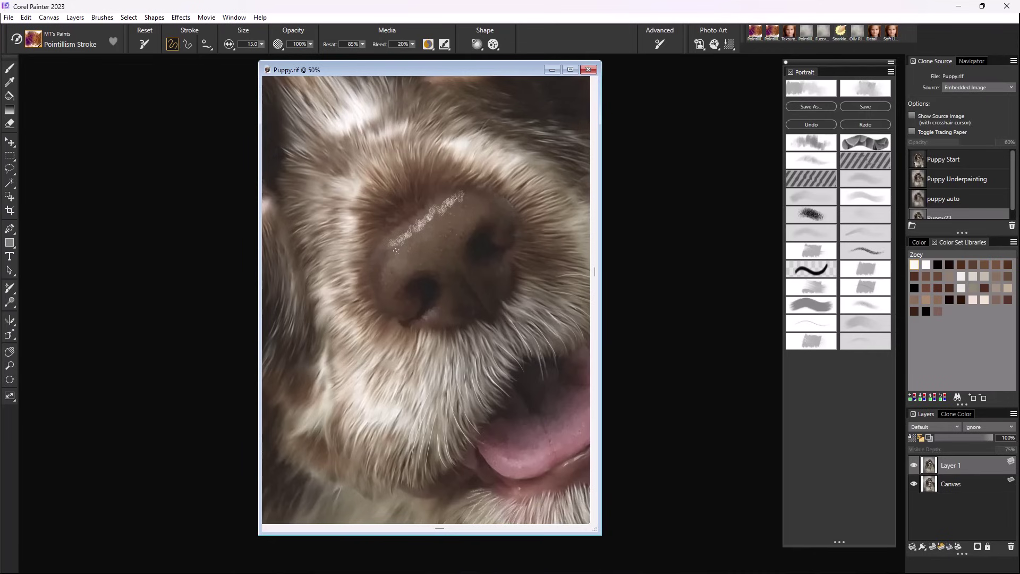
Reset the Pointillism Stroke brush to its defaults, replacing its earlier test stroke on the nose with a new diagonal one
drag(400, 261, 483, 207)
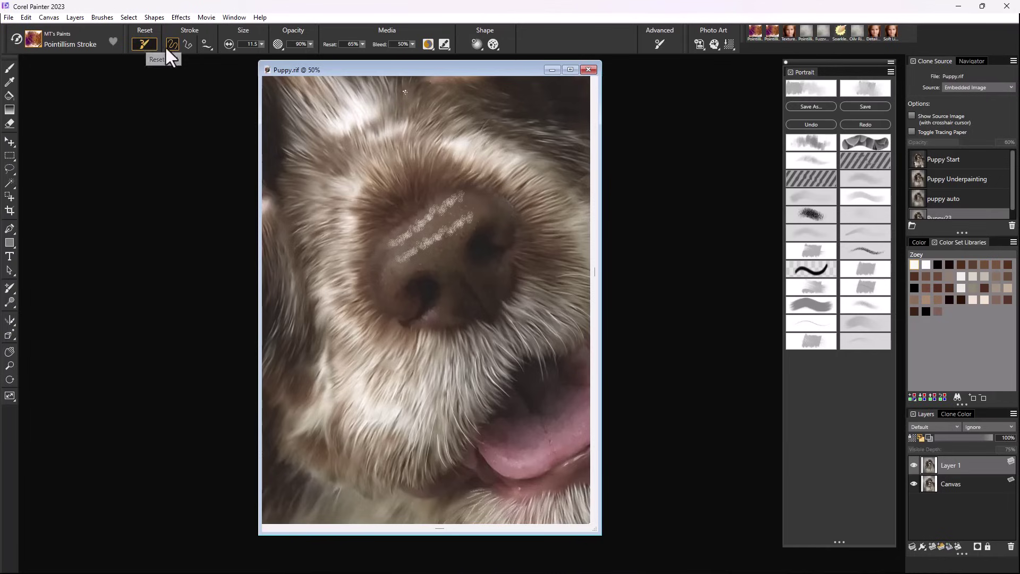
click(812, 126)
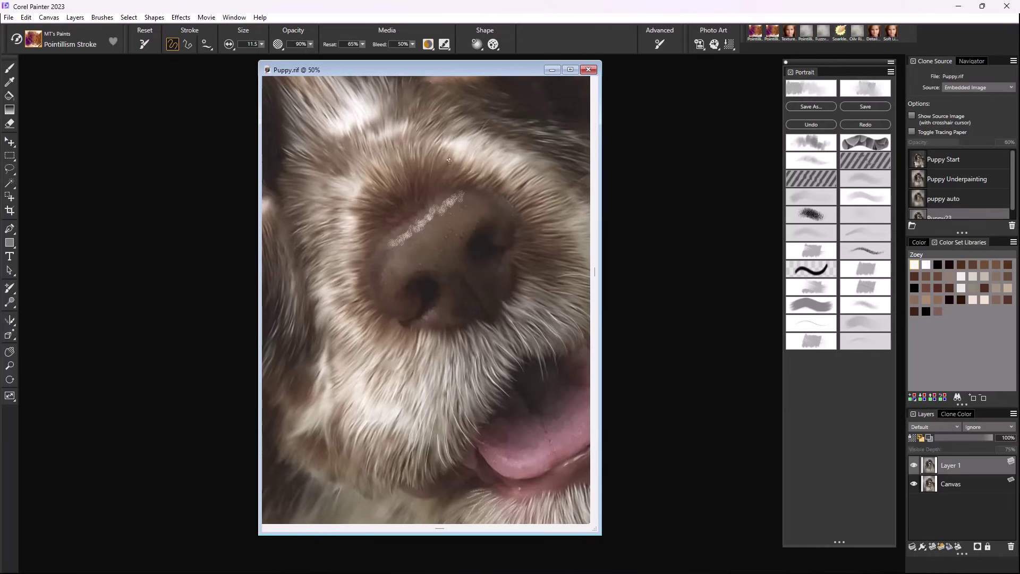
drag(392, 264, 489, 201)
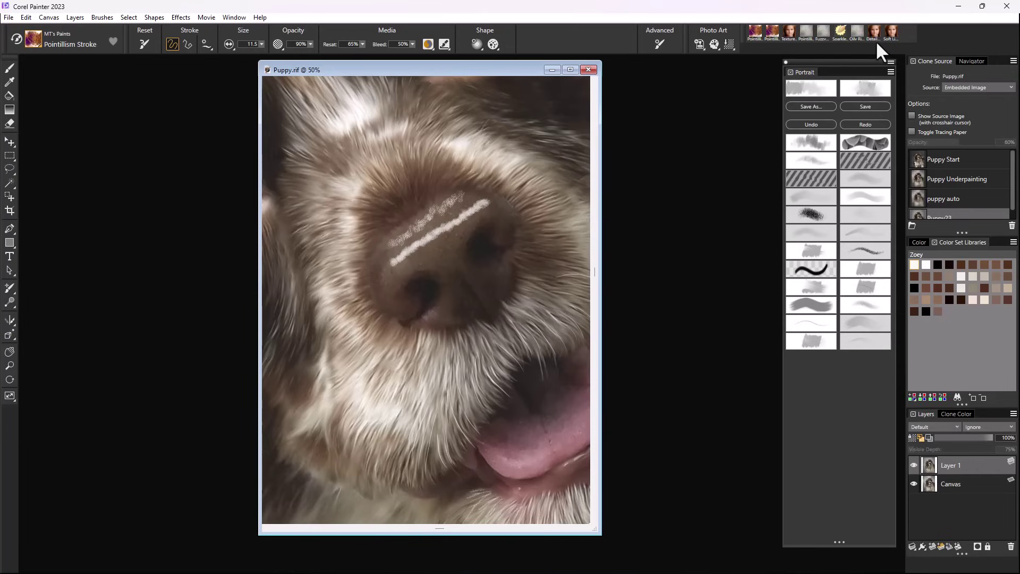